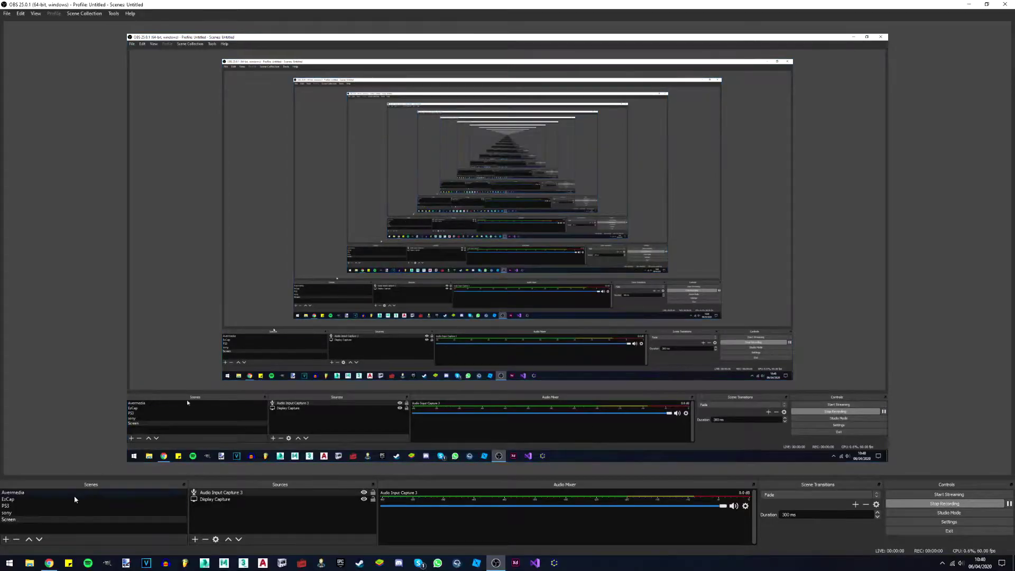
Bring up Chrome showing the GECK Extender Files tab on Nexus Mods.
click(49, 563)
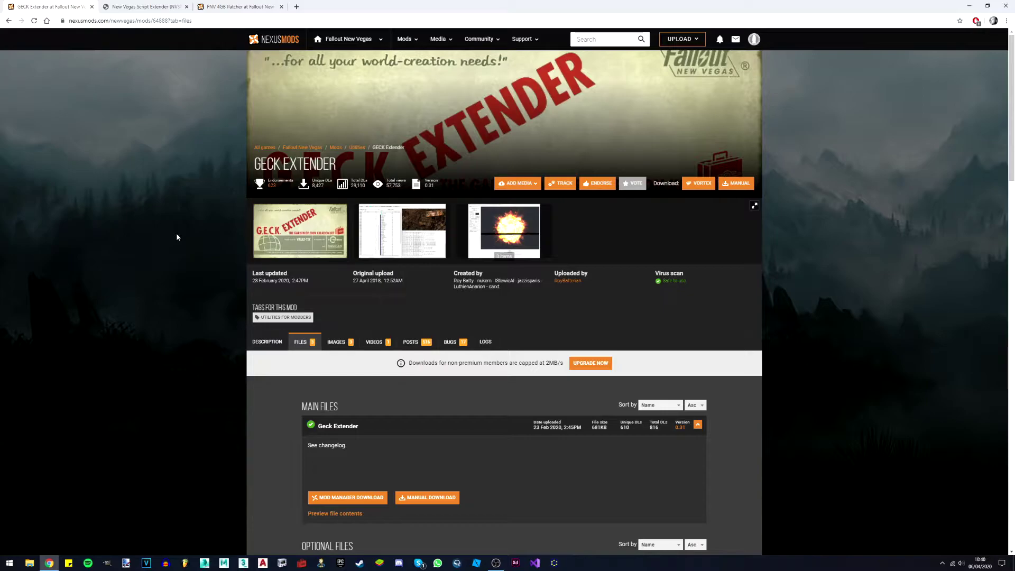
Download FNV 4GB Patch-62552-1-4-1541454309.7z from the FNV 4GB Patcher page via Slow Download.
click(212, 5)
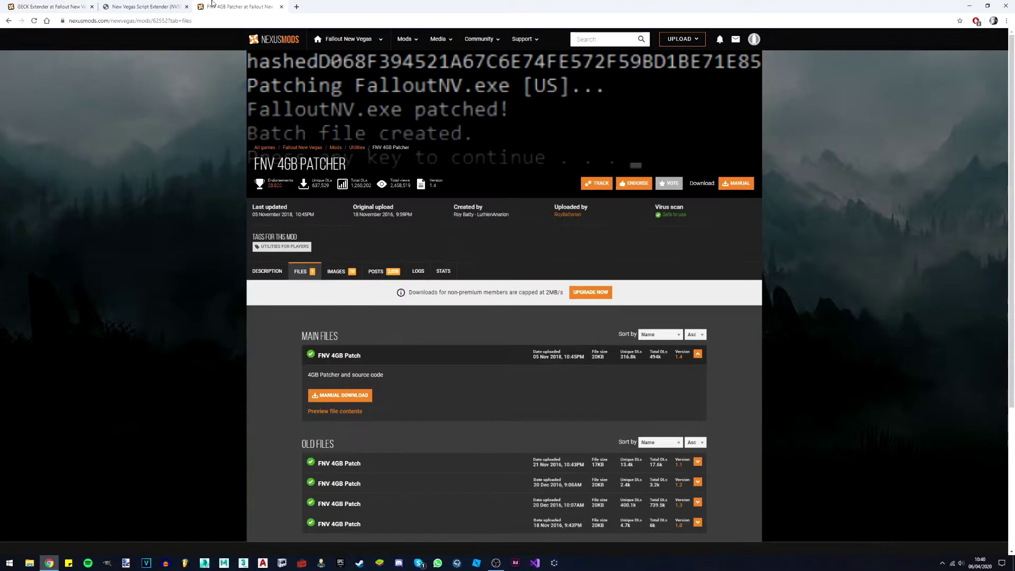
drag(260, 163, 314, 164)
click(317, 165)
mouse_move(308, 375)
mouse_down()
mouse_move(339, 374)
mouse_move(295, 359)
mouse_up()
click(357, 396)
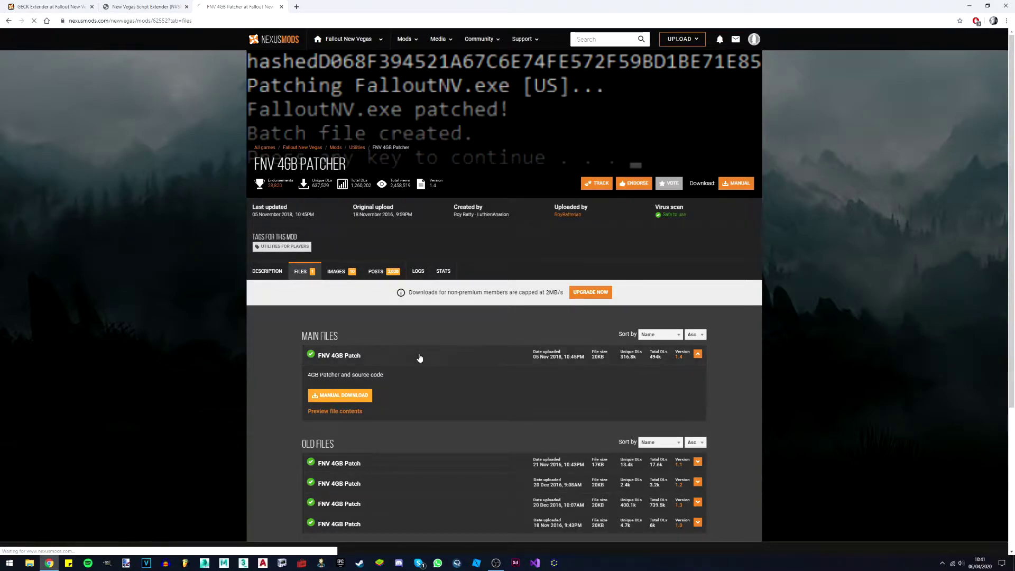
scroll(529, 314, down, 3)
click(529, 307)
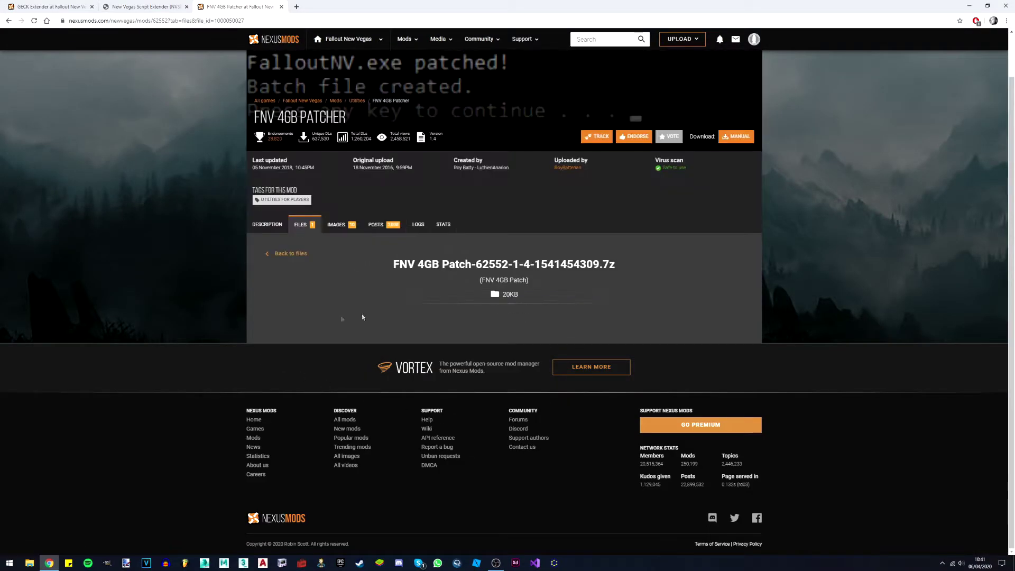
Move src and FalloutNVpatch.exe from the 4GB patch archive into the Fallout New Vegas Modded folder, replacing existing files.
click(30, 564)
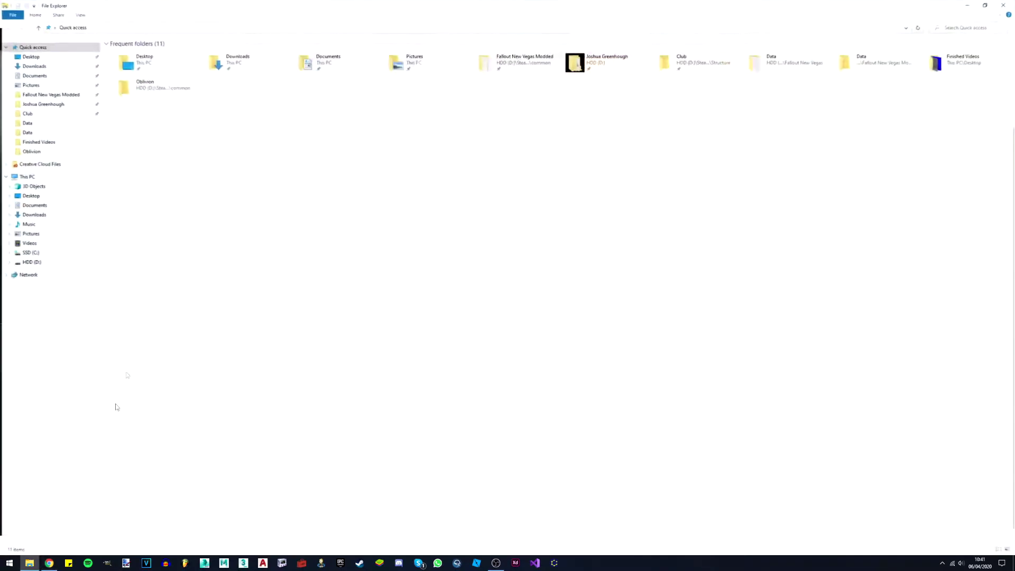
click(49, 94)
double_click(203, 4)
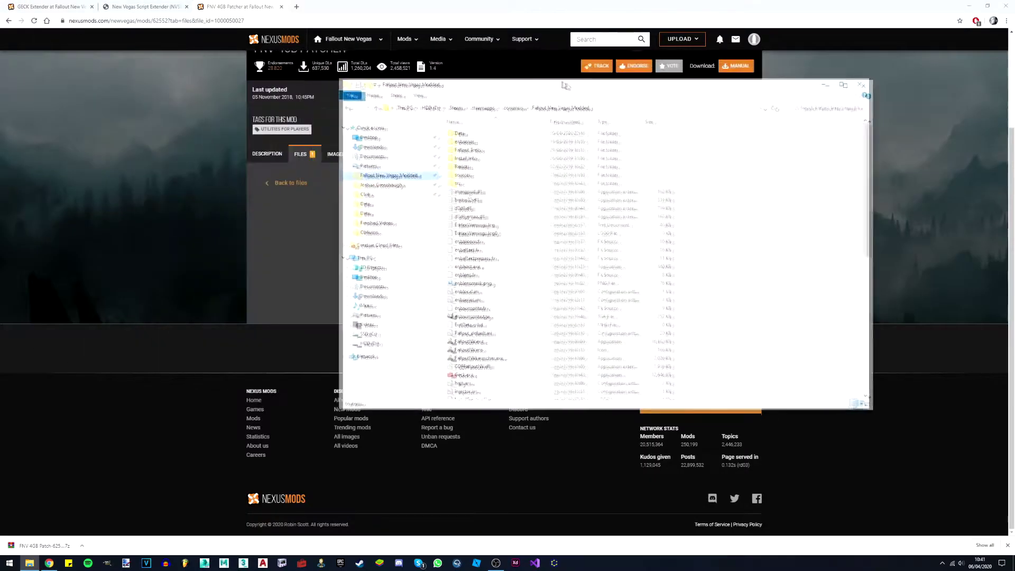
click(201, 213)
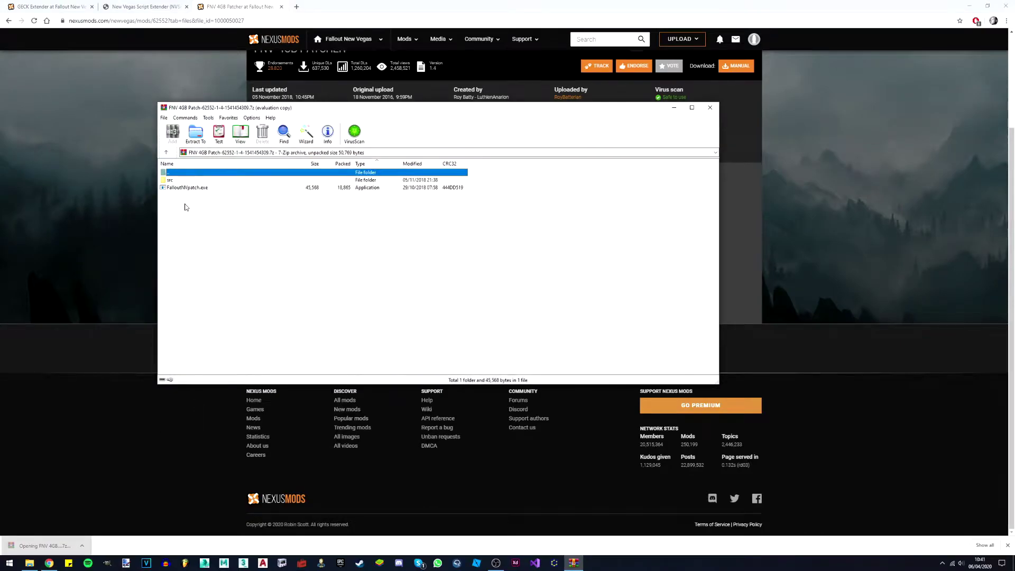
drag(184, 204, 166, 192)
click(499, 216)
key(ctrl+a)
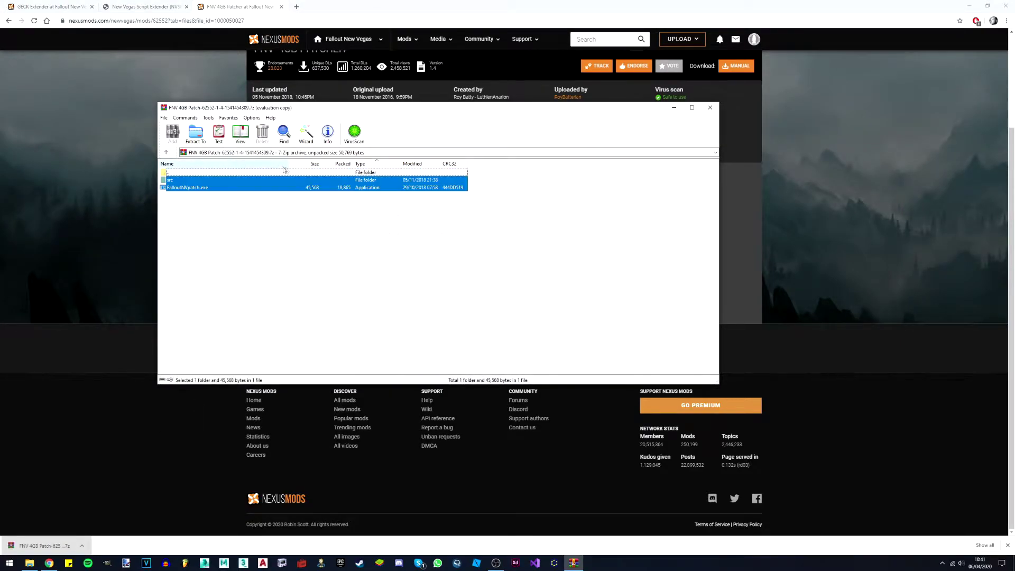
drag(249, 185, 726, 252)
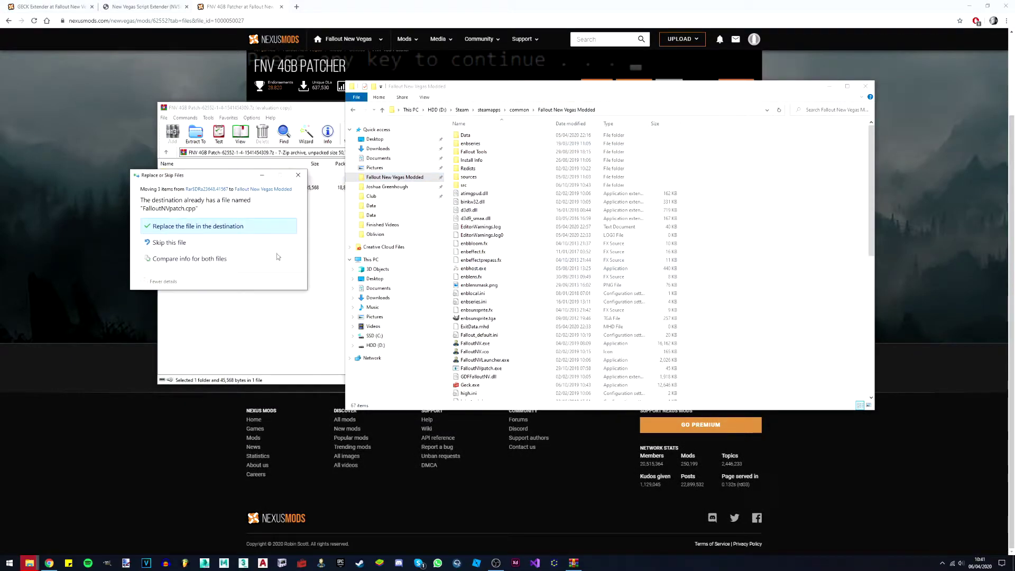
click(226, 230)
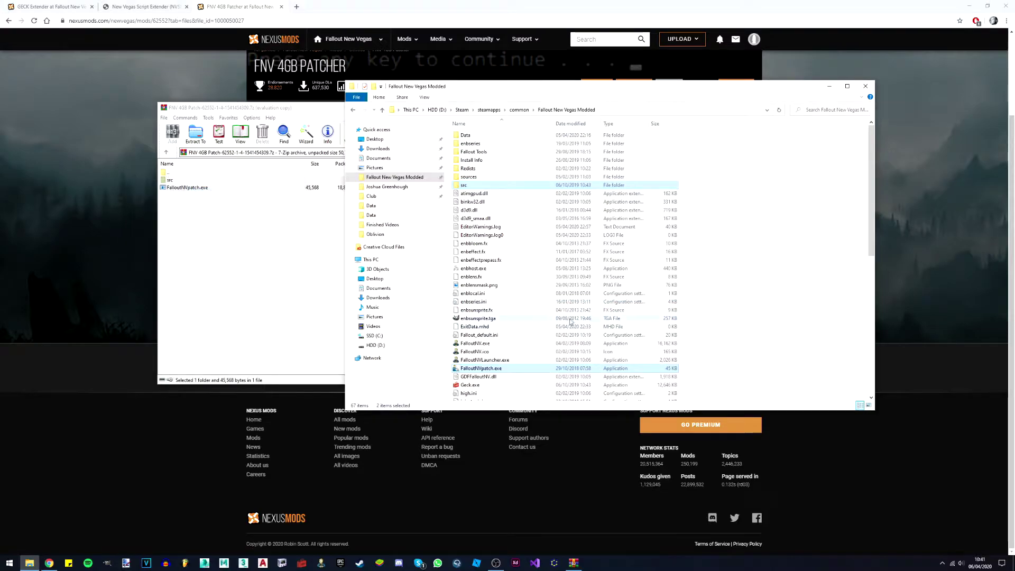
Run FalloutNVpatch.exe, close its console, and delete the executable from the game folder.
click(720, 286)
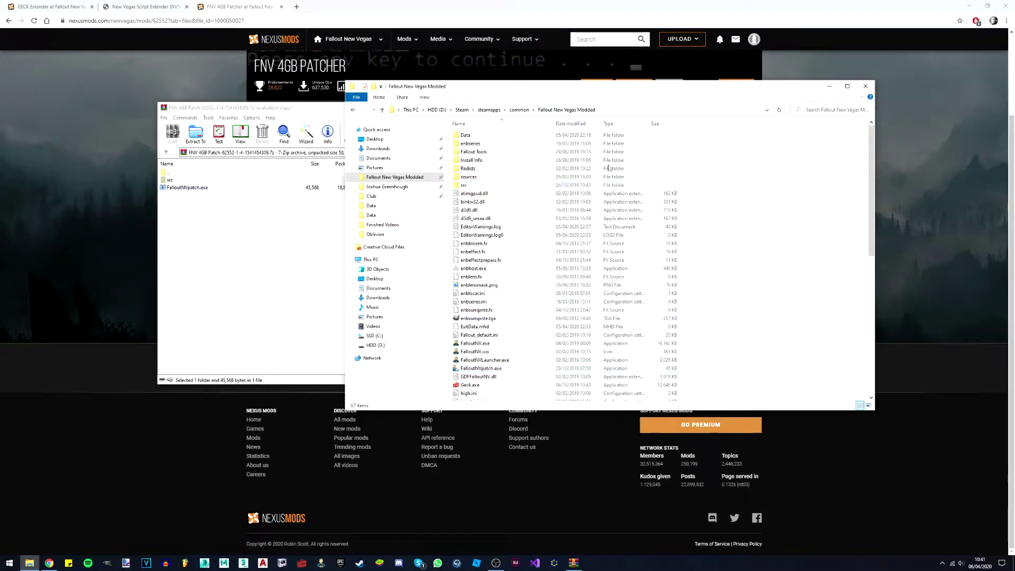
click(466, 370)
double_click(465, 370)
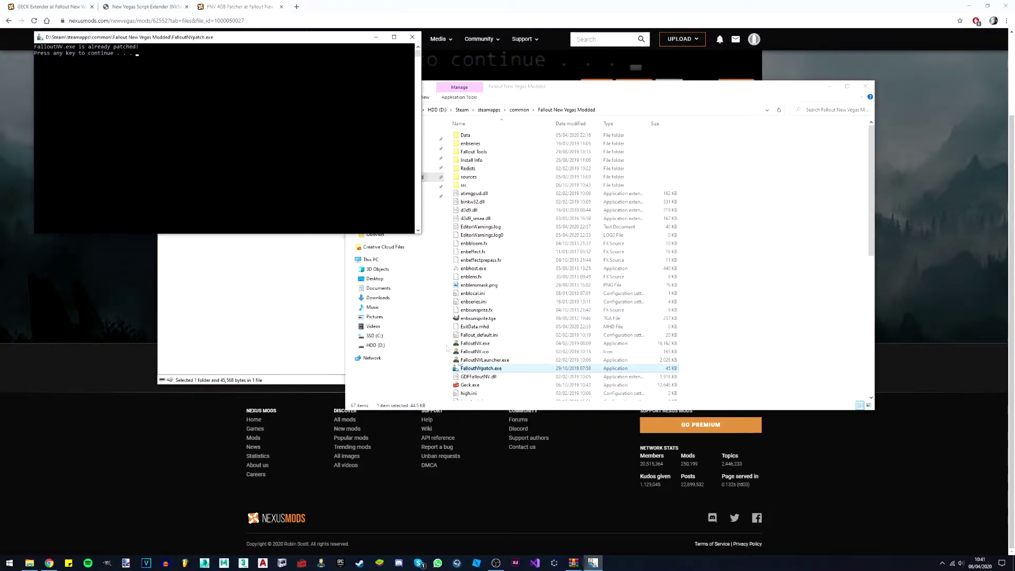
click(131, 55)
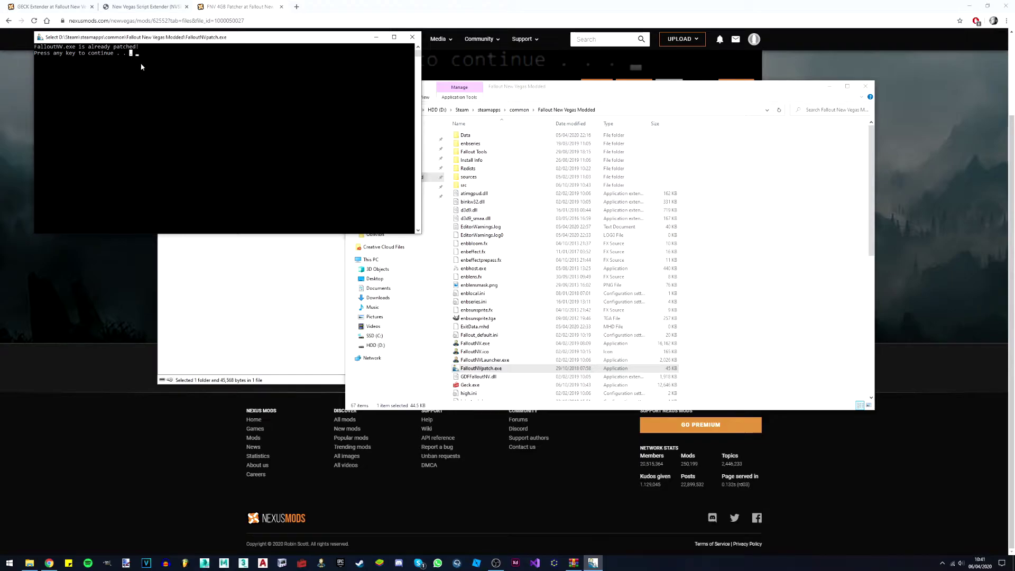
key(Return)
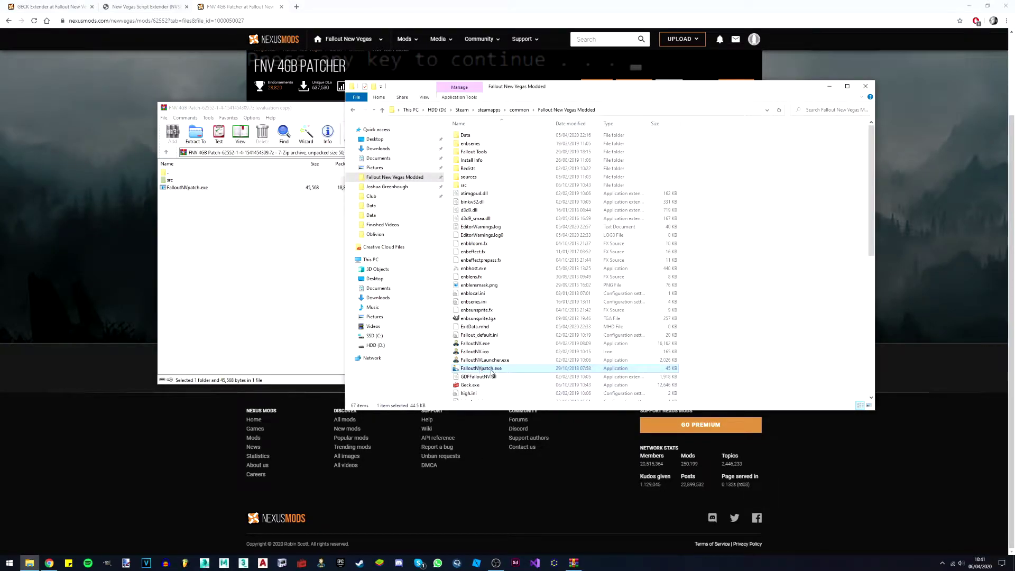
key(Delete)
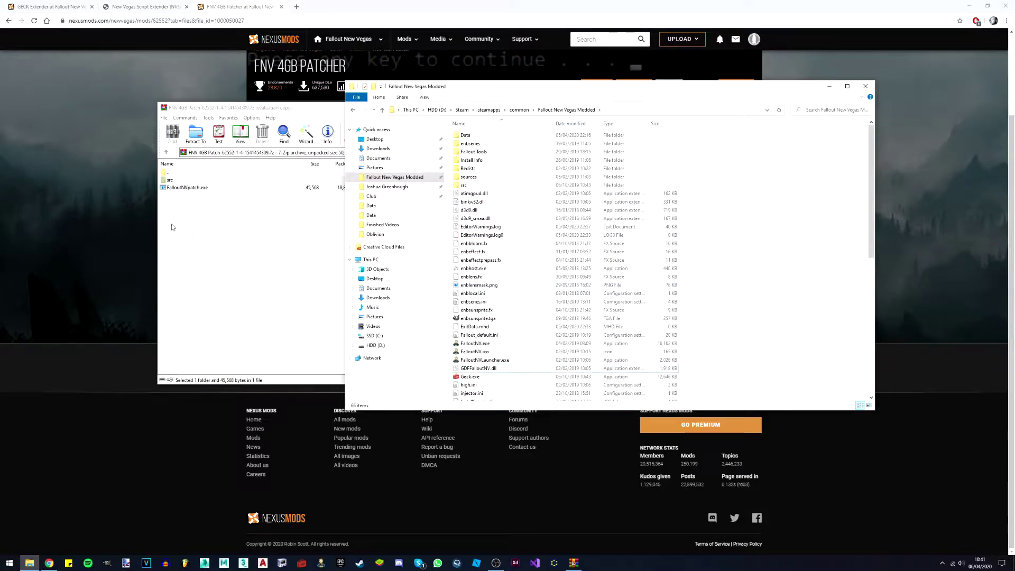
Close the patch archive and return to the New Vegas Script Extender page in the browser.
click(152, 217)
click(711, 107)
click(152, 3)
click(151, 3)
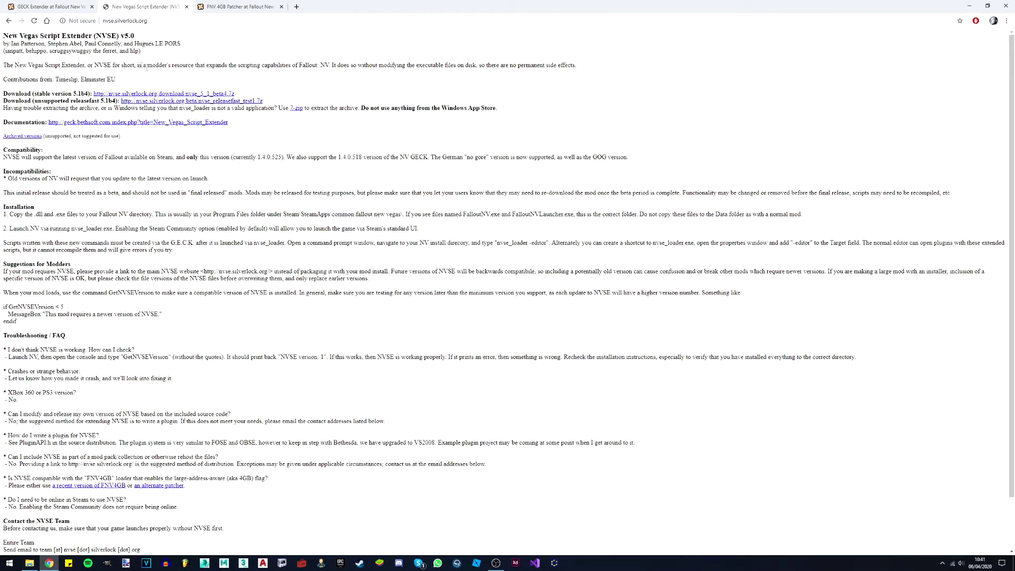
Download the stable NVSE 5.1b4 archive nvse_5_1_beta4.7z and open it.
click(43, 5)
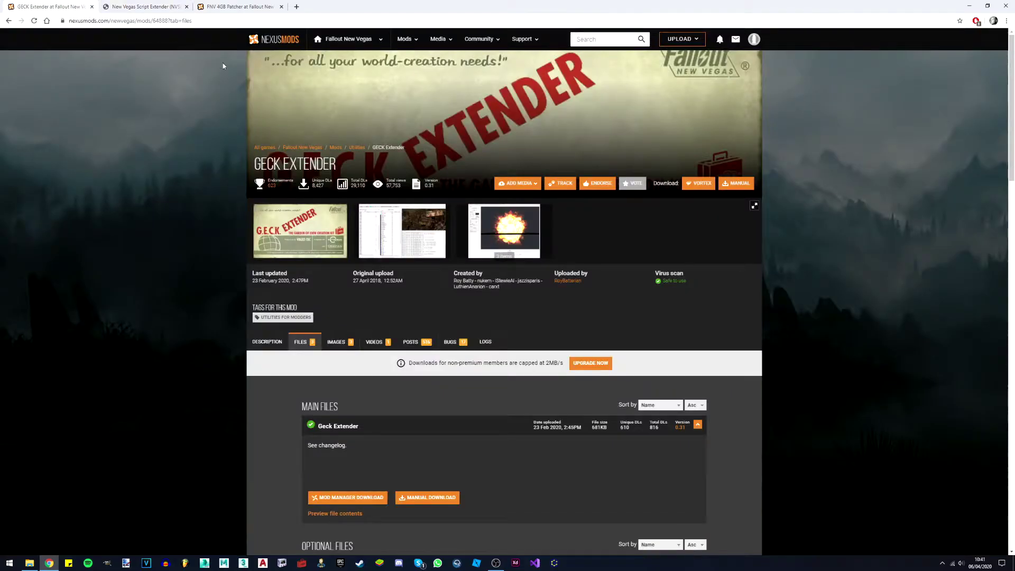
click(157, 4)
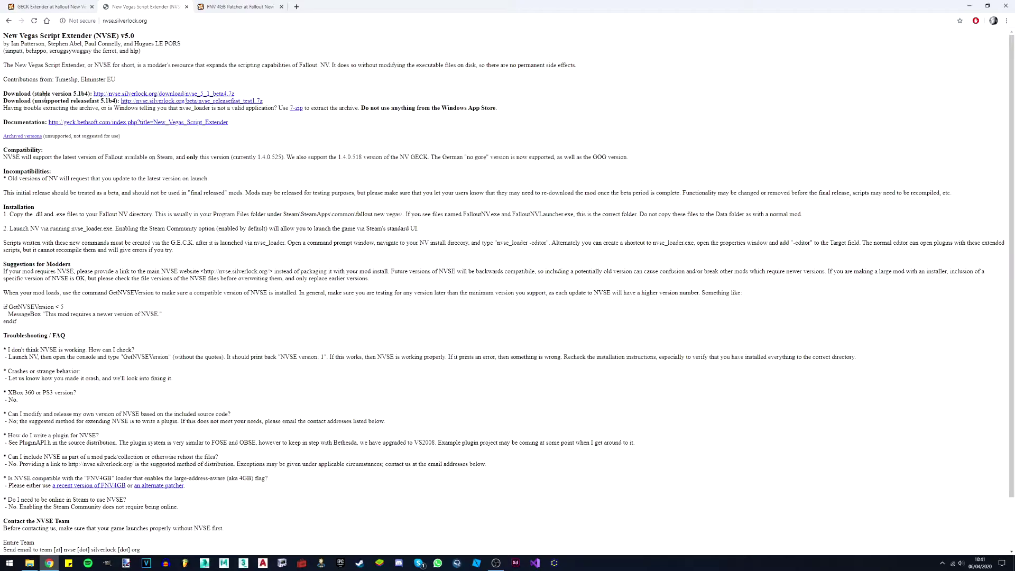
click(109, 94)
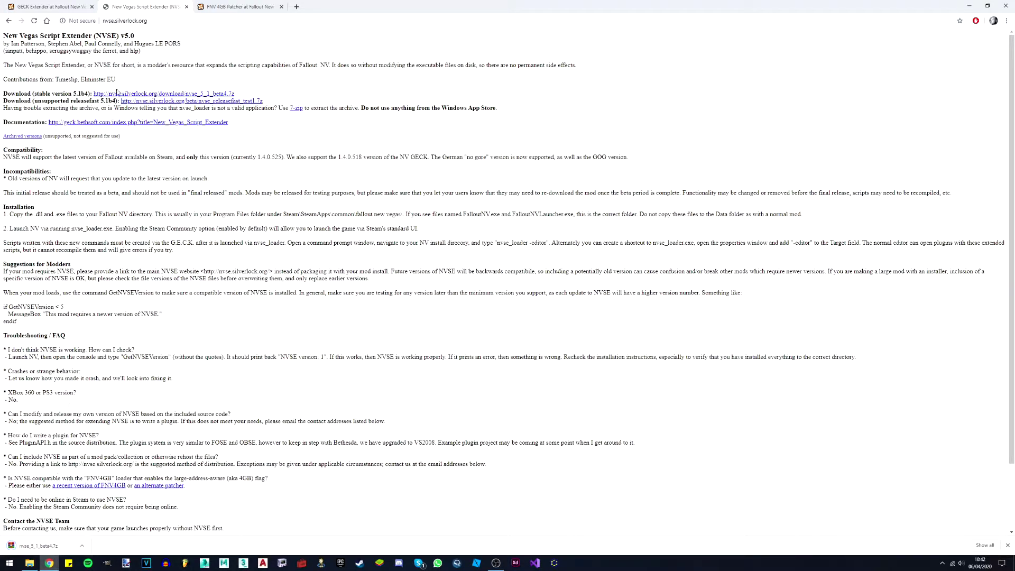
click(21, 545)
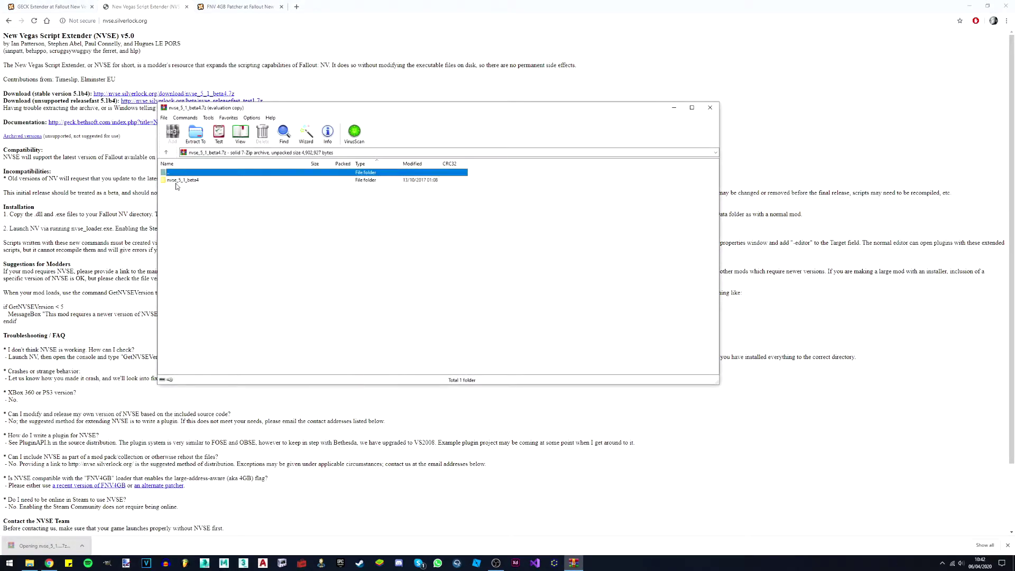
Copy the nvse_5_1_beta4 files into the Fallout New Vegas Modded folder, replacing existing copies.
click(497, 220)
double_click(324, 180)
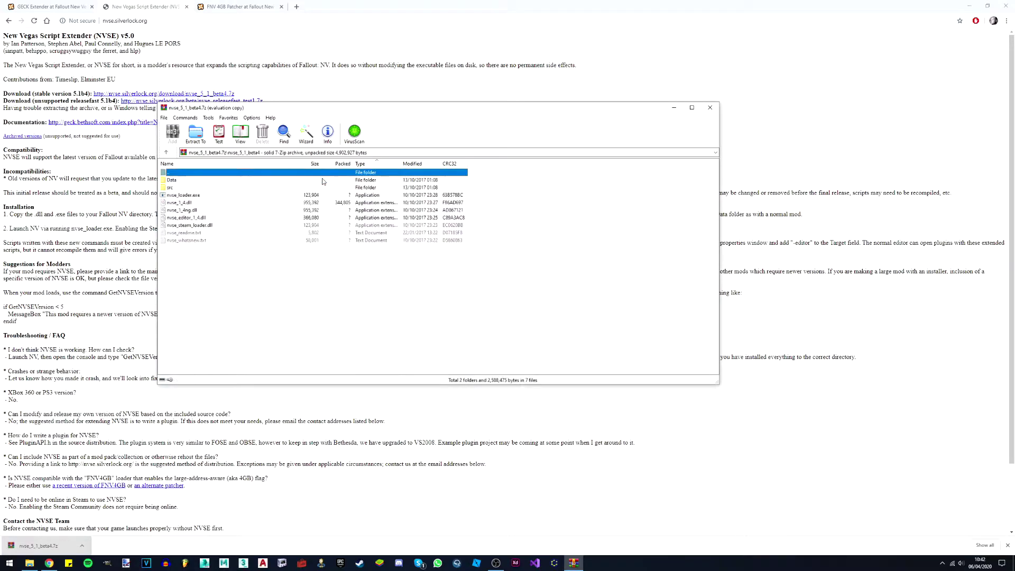
click(29, 562)
drag(199, 278, 169, 178)
drag(182, 211, 795, 270)
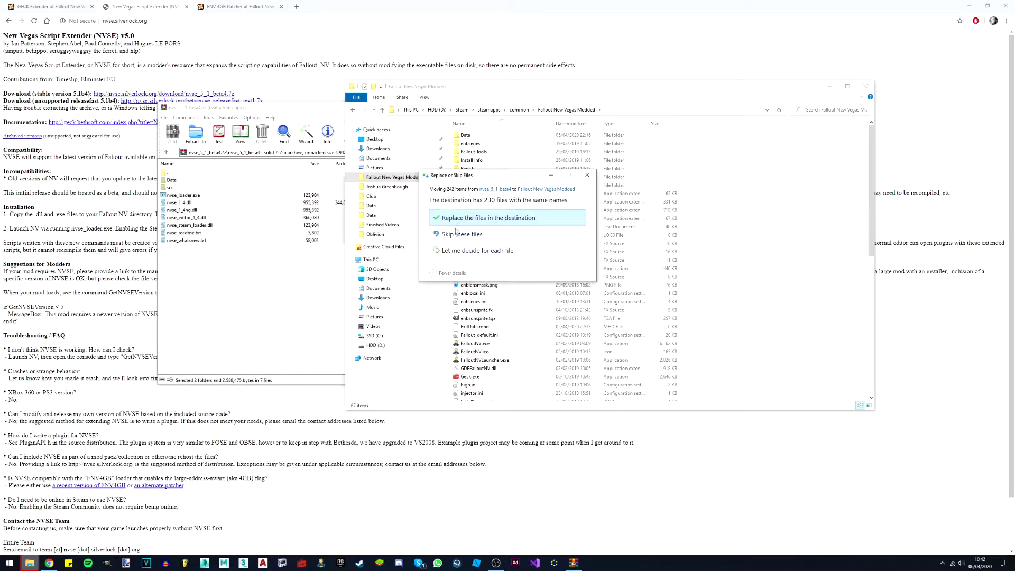
click(457, 234)
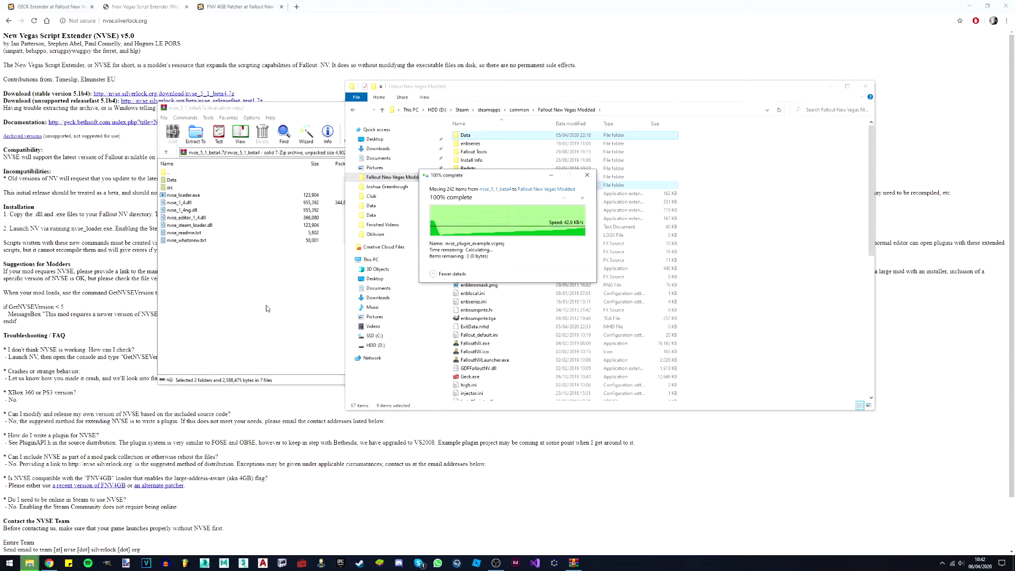
Close the NVSE archive and return to the GECK Extender files page.
click(254, 304)
click(710, 108)
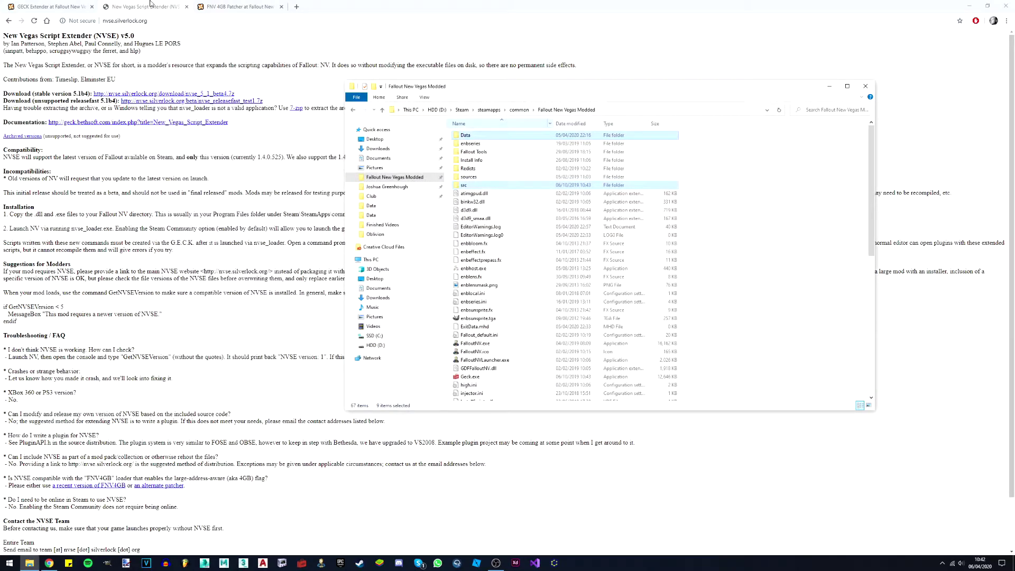
click(27, 5)
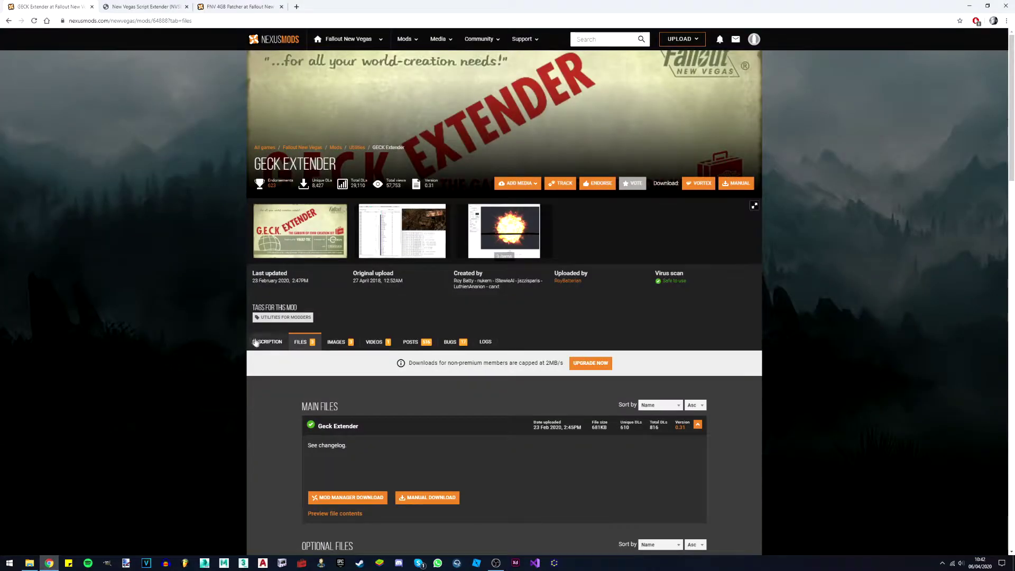
Download the optional GECK 4GB and NVSE Patcher file via Slow Download.
scroll(322, 253, down, 5)
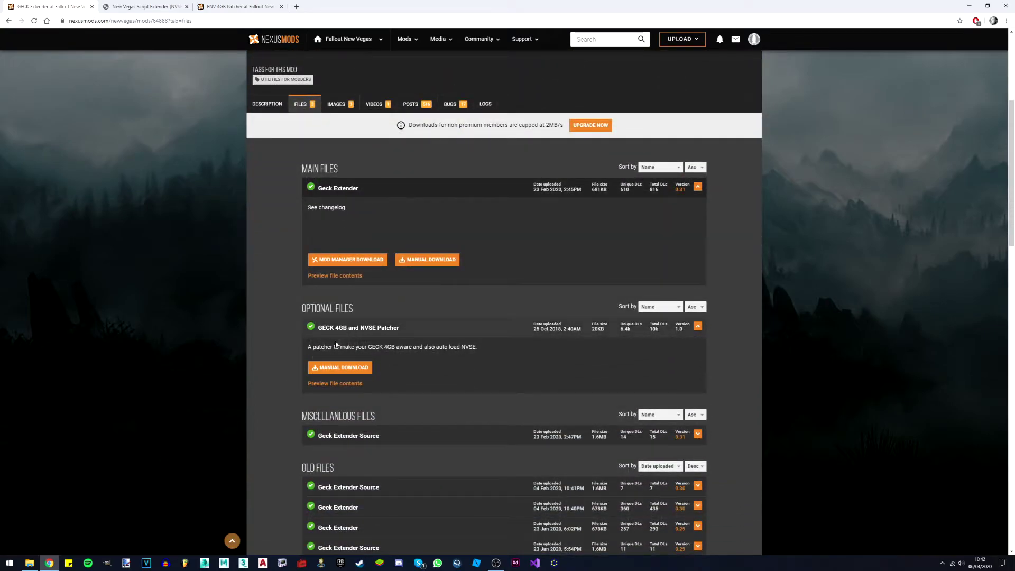
drag(399, 347, 353, 348)
click(353, 347)
click(338, 367)
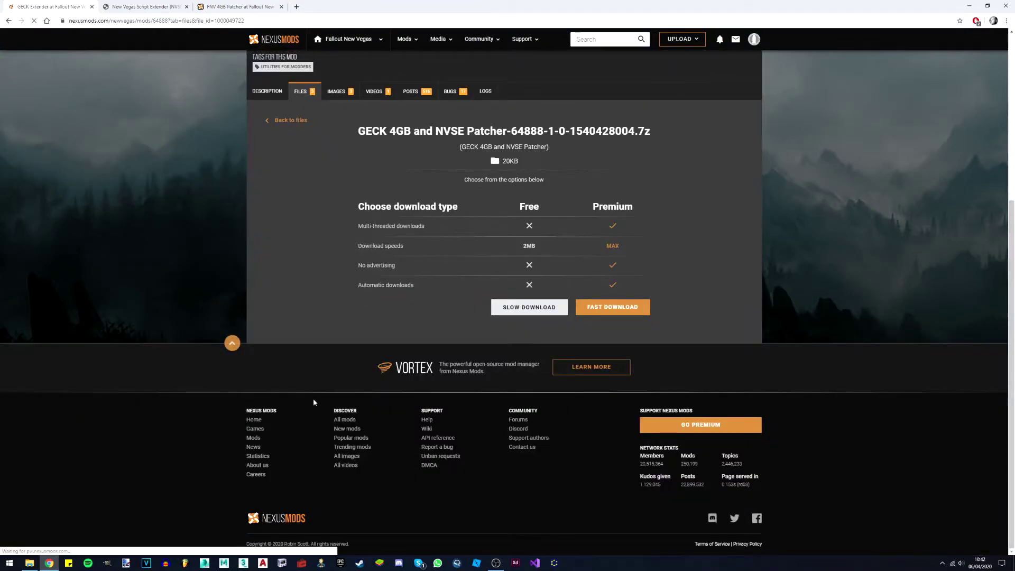
click(524, 308)
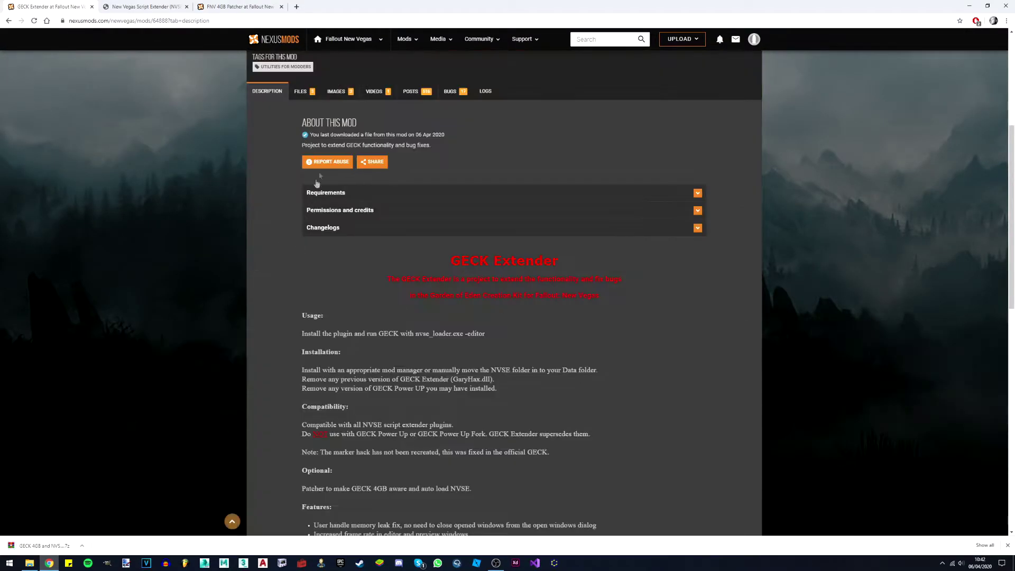
click(301, 91)
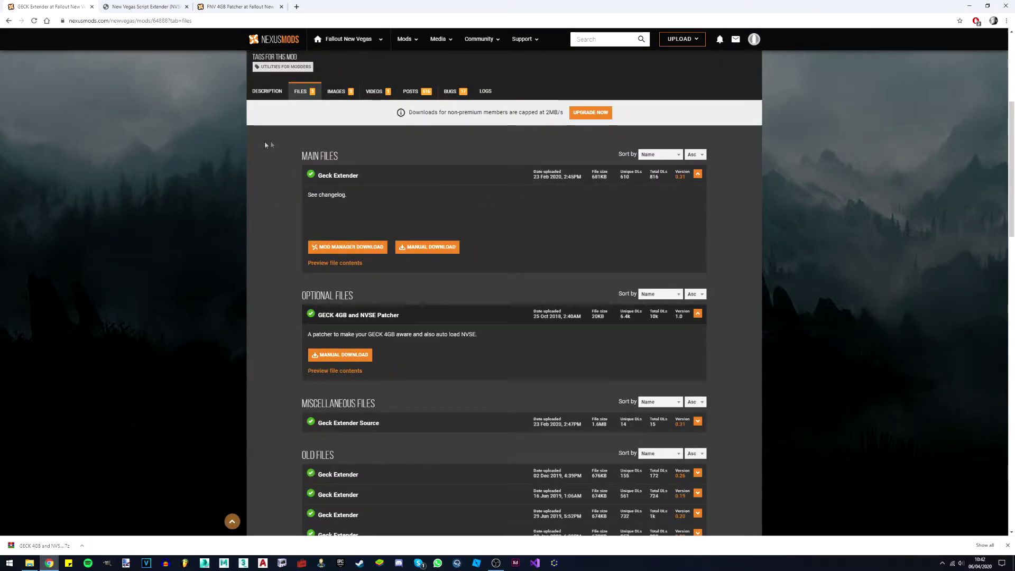
Download the main Geck Extender-64888-0-31-1582465555.zip via Slow Download, then open the patcher archive.
scroll(186, 189, up, 2)
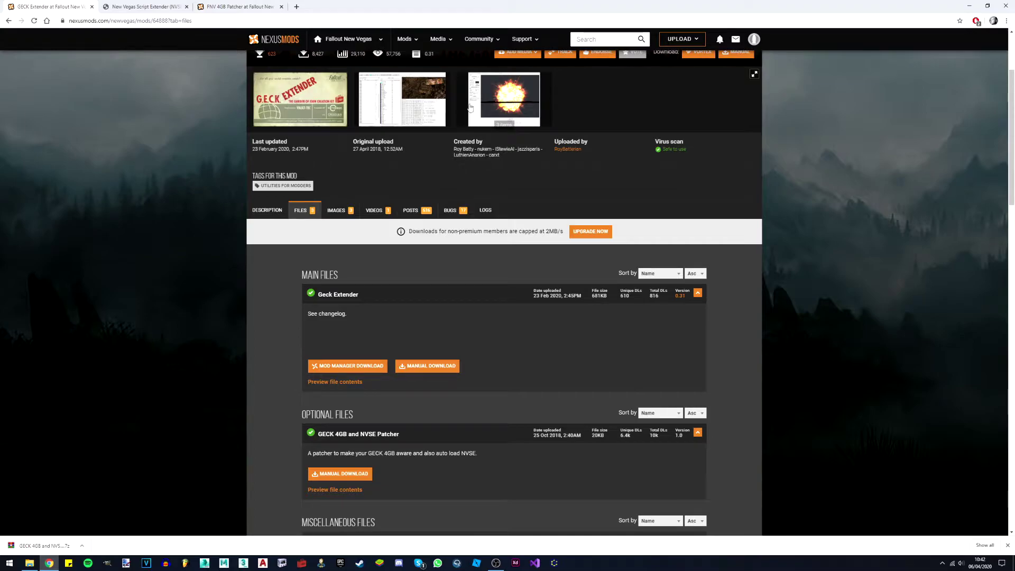
scroll(492, 288, down, 1)
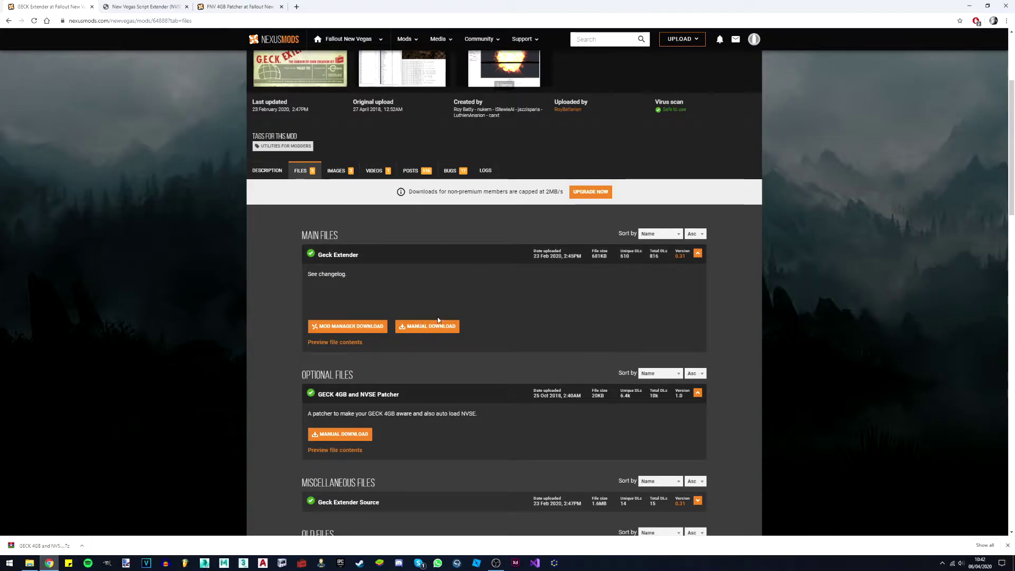
click(417, 328)
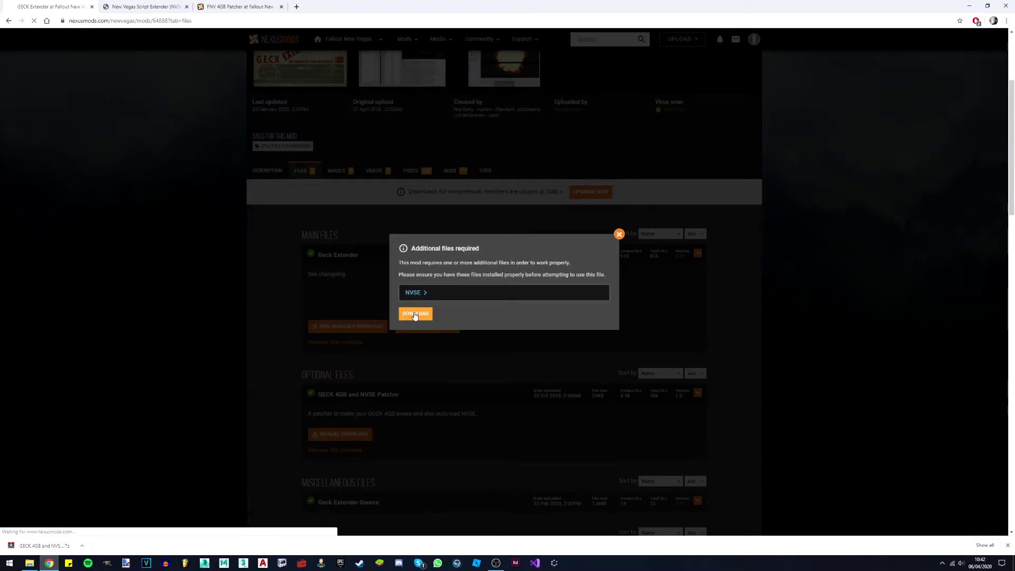
click(415, 315)
scroll(306, 337, down, 5)
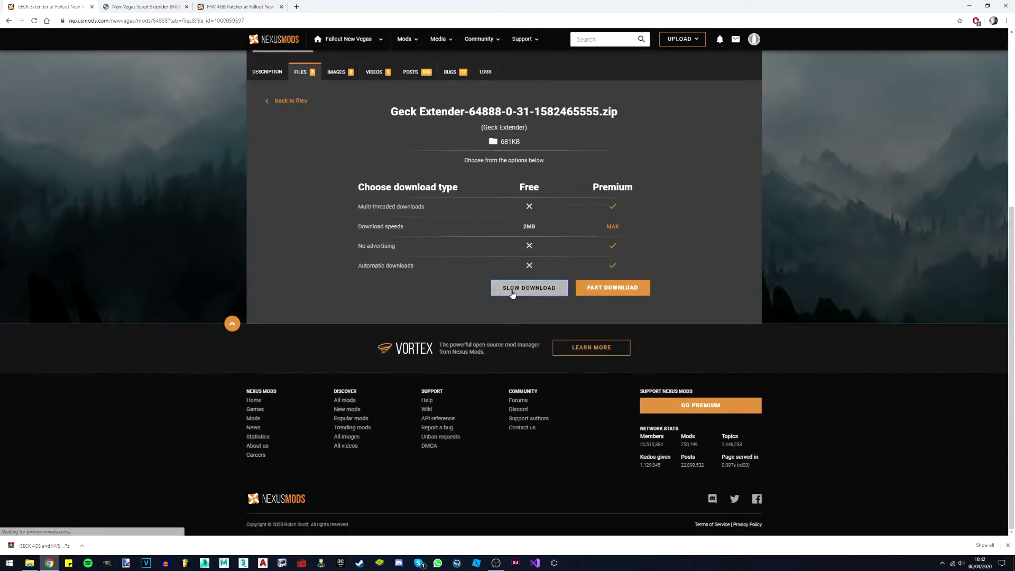
click(529, 288)
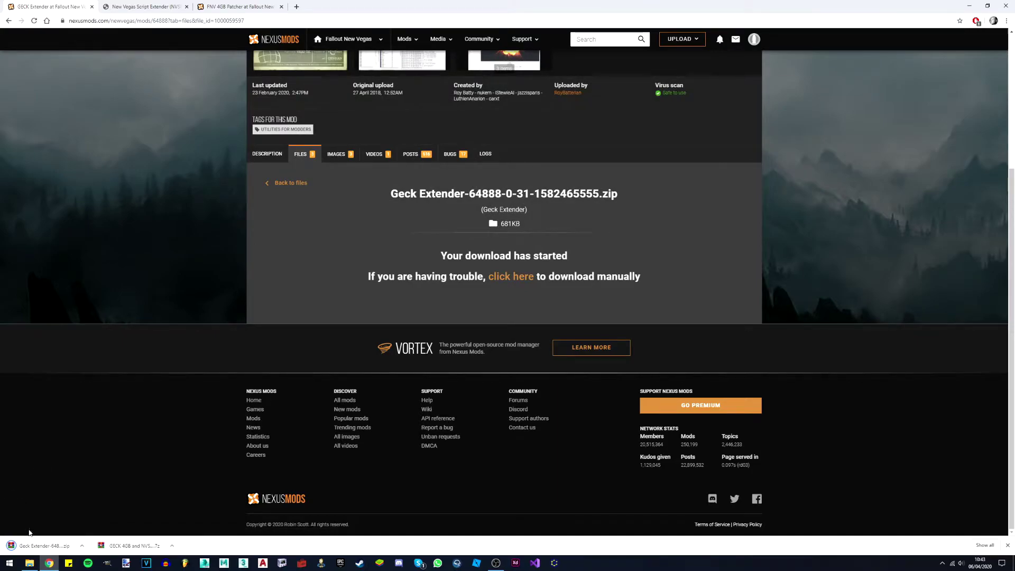
click(126, 542)
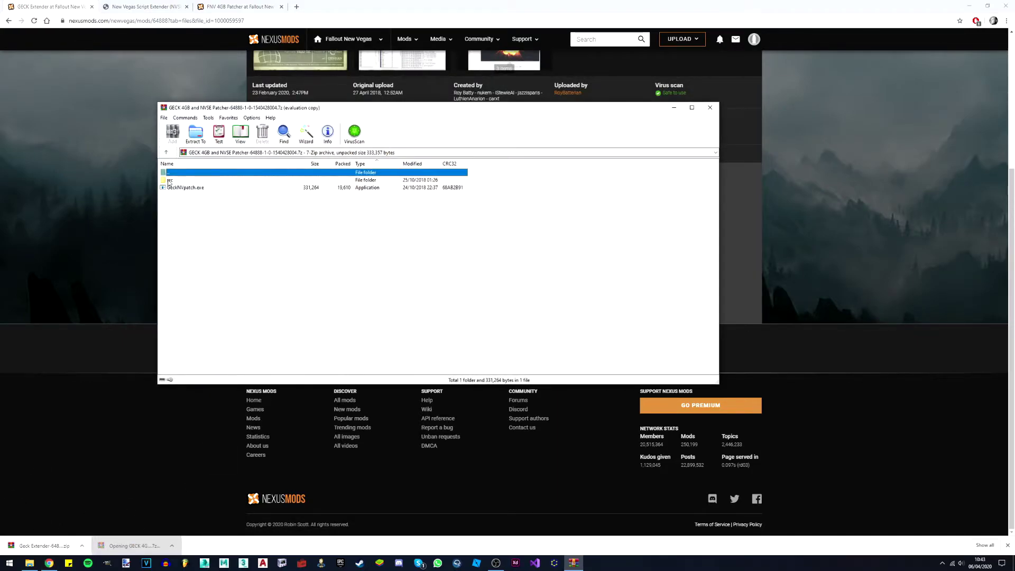
Move src and GeckNVpatch.exe into the Fallout New Vegas Modded folder, replacing existing files.
click(498, 217)
drag(214, 232, 722, 225)
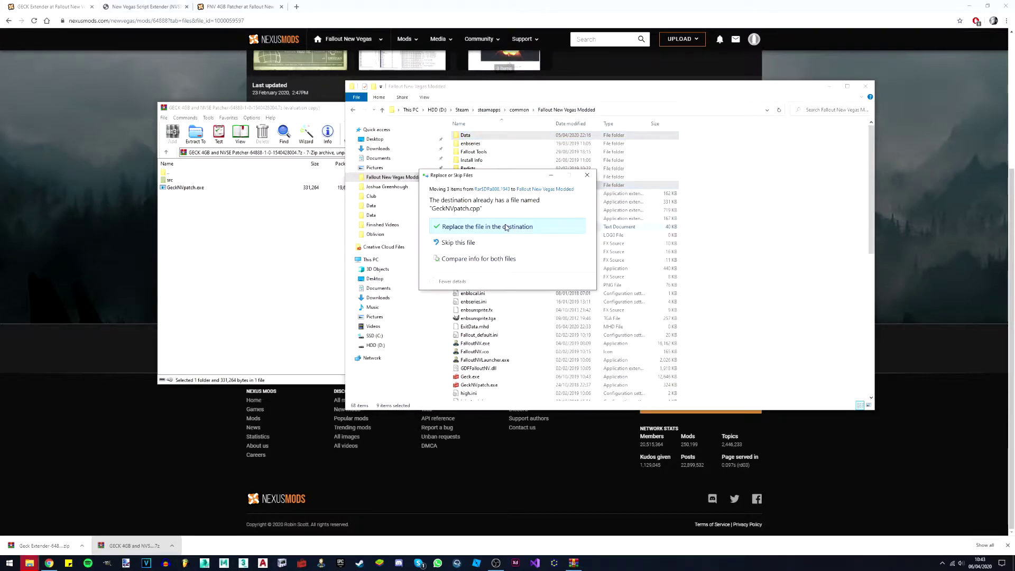
click(506, 229)
click(775, 288)
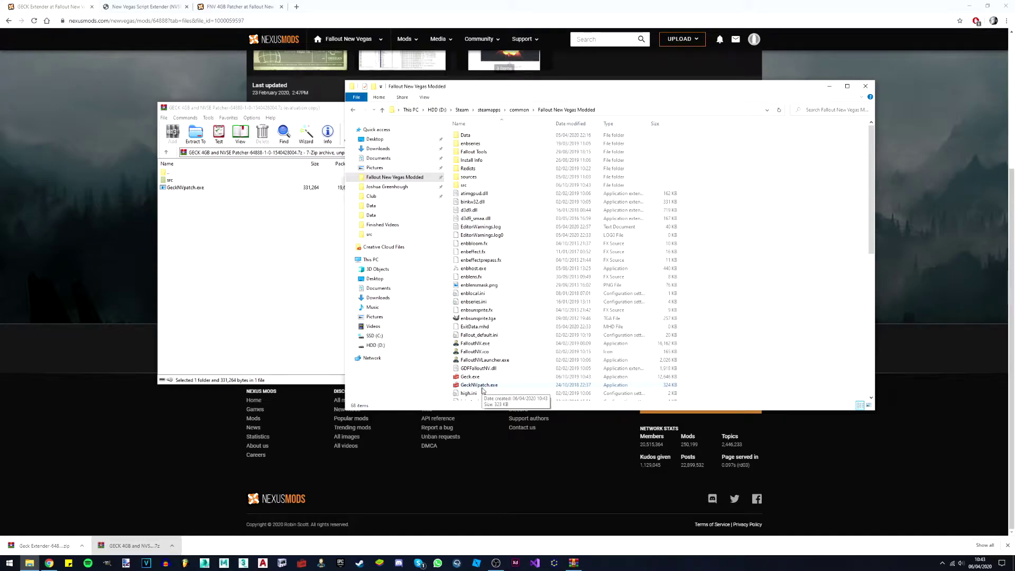
Run GeckNVpatch.exe on Geck.exe, then delete the patcher executable from the game folder.
click(465, 387)
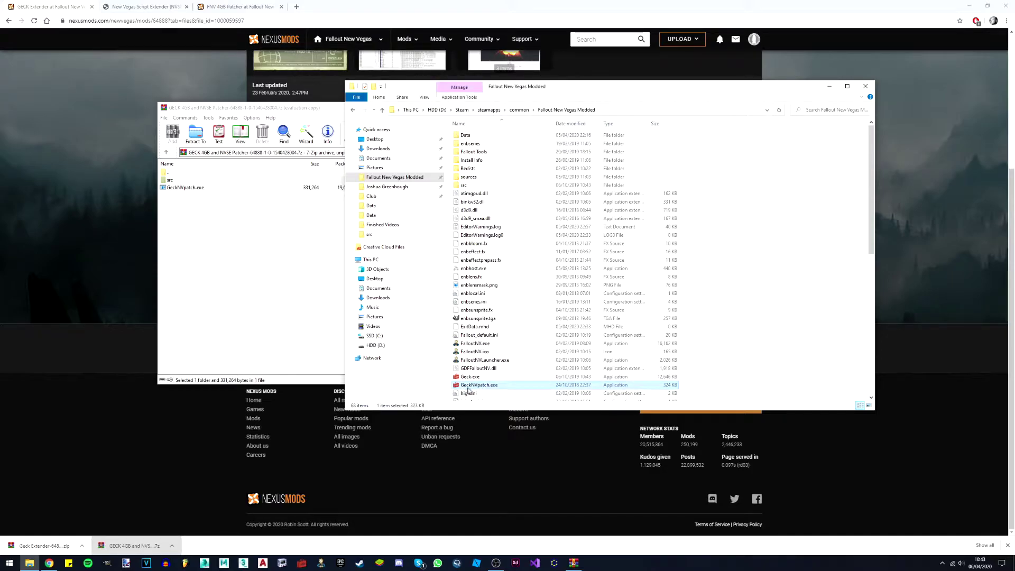
double_click(483, 386)
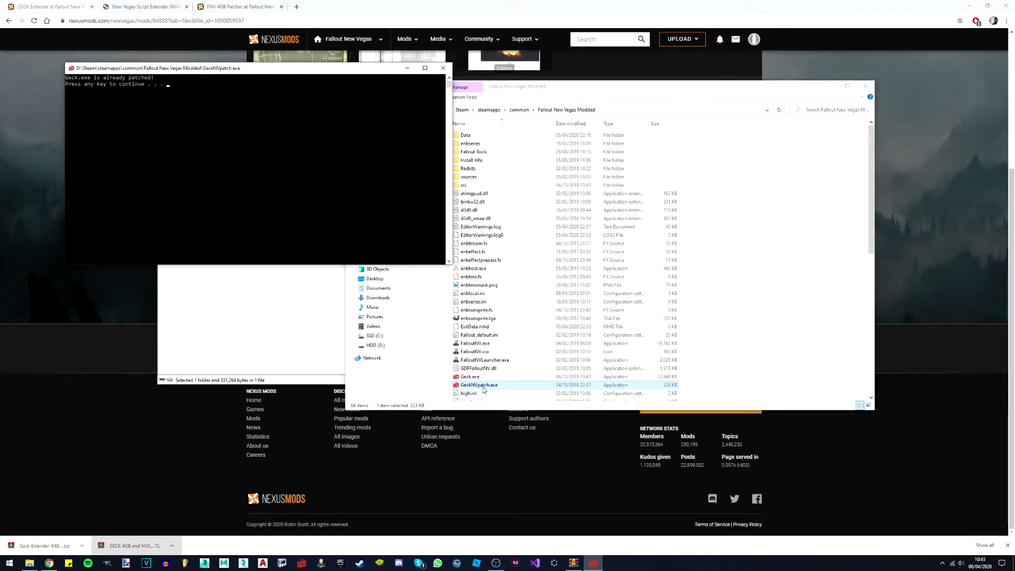
click(105, 84)
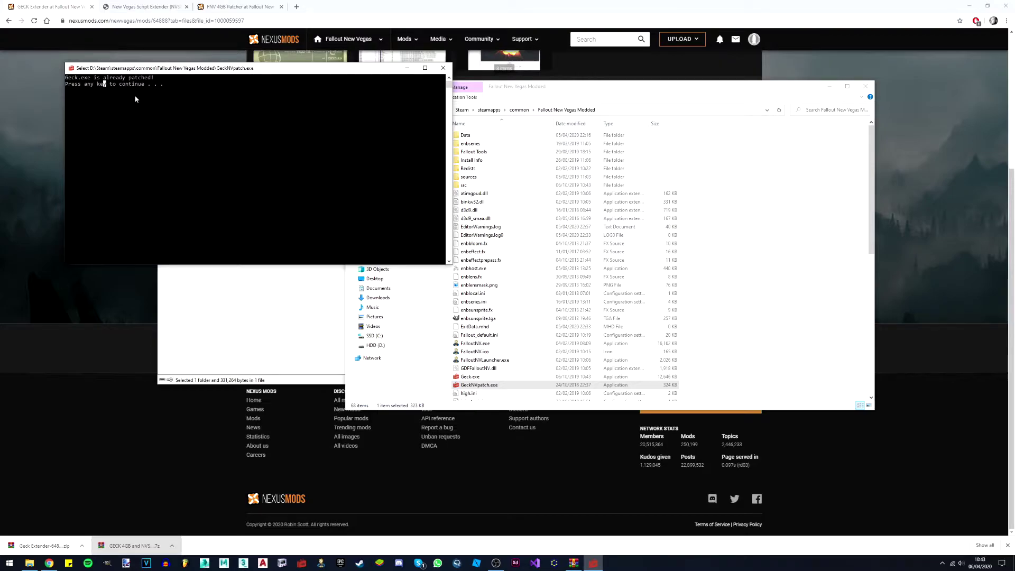
click(688, 370)
click(479, 384)
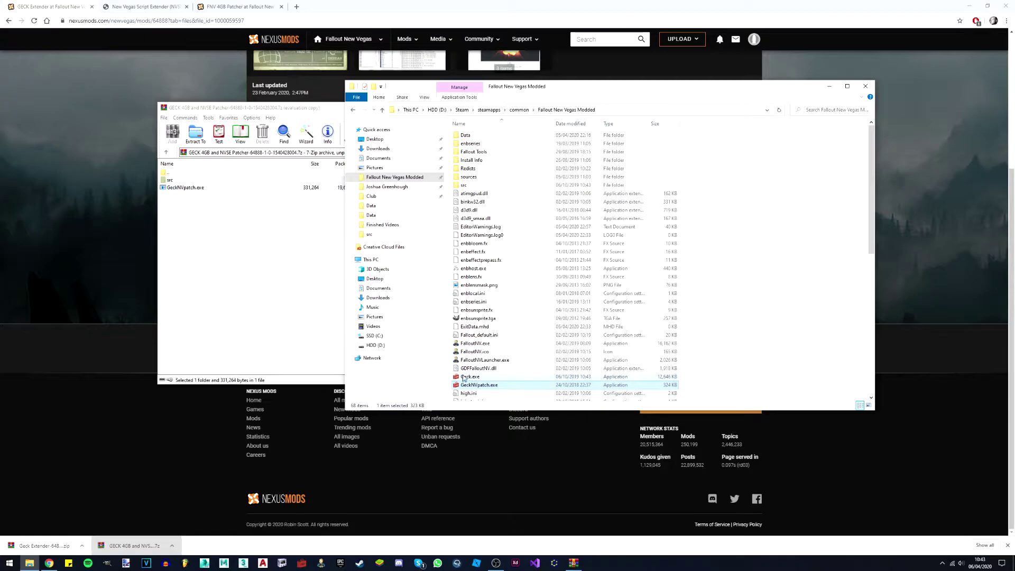
key(Delete)
Close the patcher archive and open the Geck Extender zip in WinRAR.
click(261, 229)
click(710, 107)
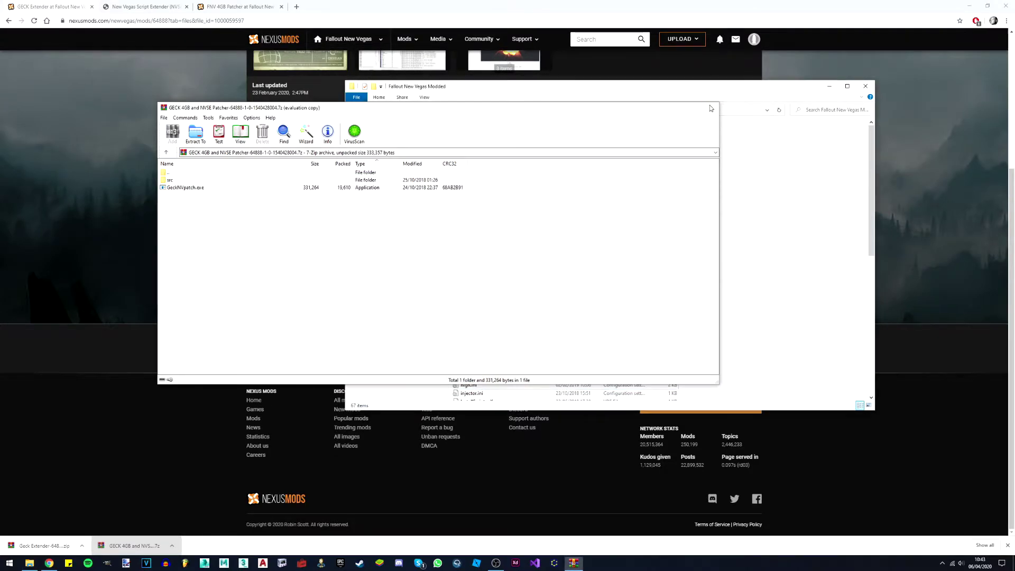
click(42, 545)
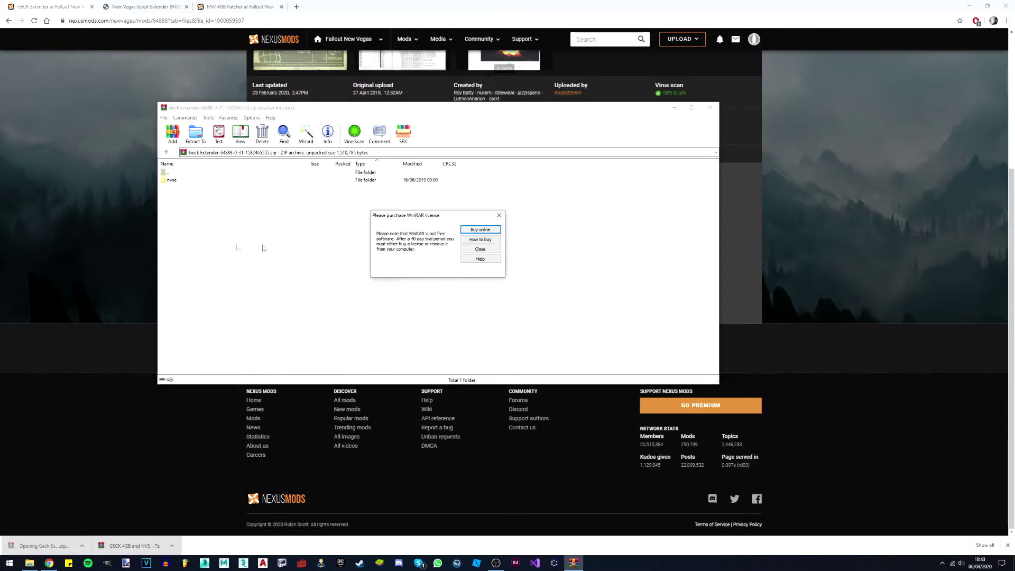
click(499, 215)
Move the archive's nvse folder into the game's Data folder, replacing files, and close WinRAR.
click(30, 563)
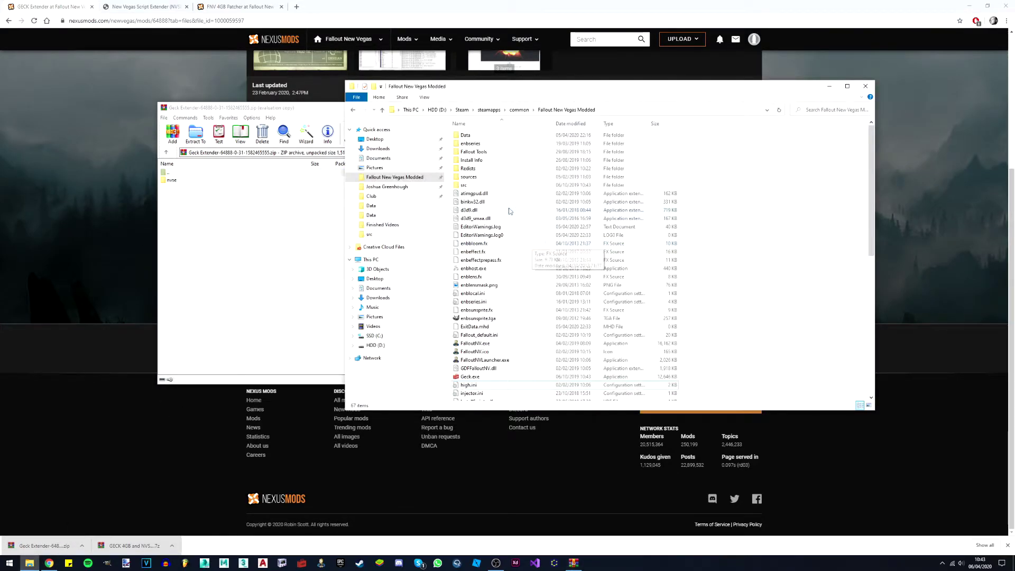
double_click(466, 136)
click(467, 169)
drag(206, 181, 784, 220)
click(458, 218)
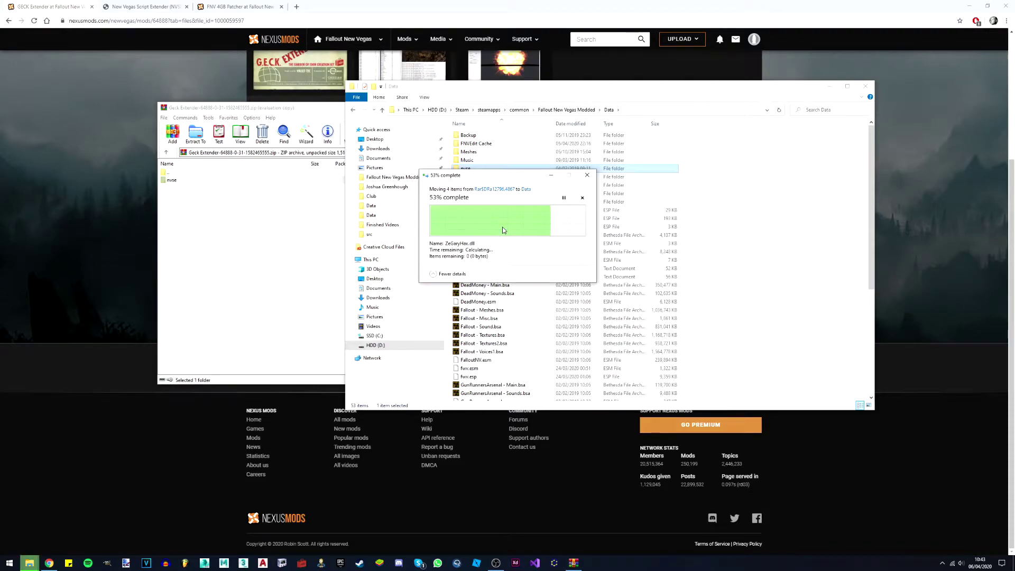
click(233, 276)
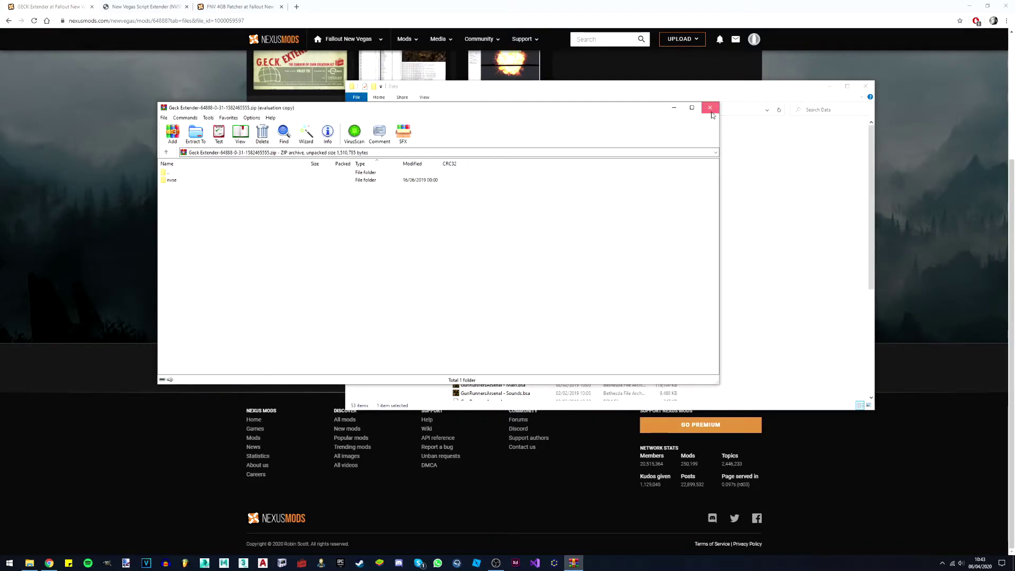
click(710, 107)
Open geckextender.ini from Data\nvse\Plugins in Notepad.
double_click(467, 169)
double_click(468, 135)
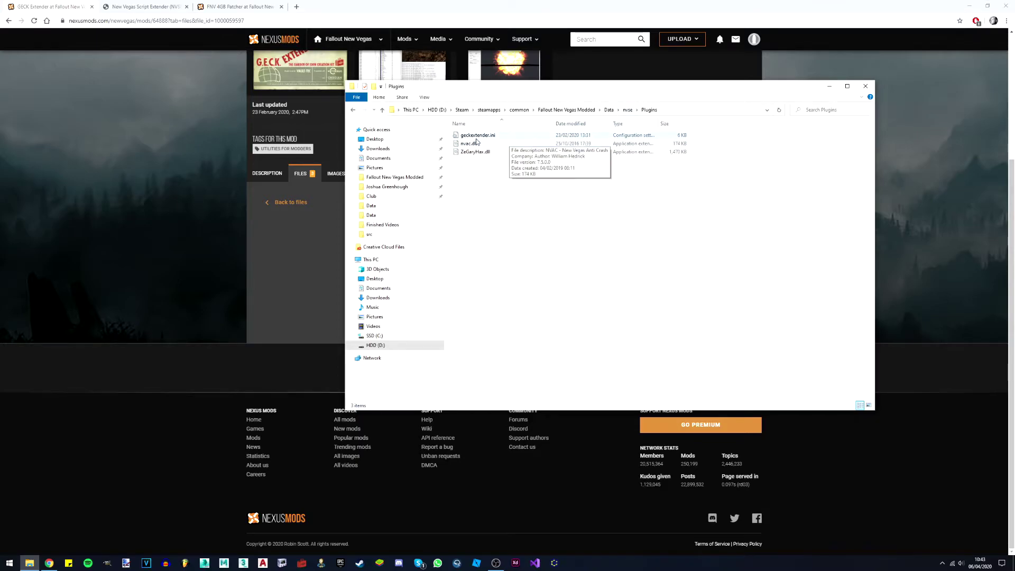
double_click(487, 138)
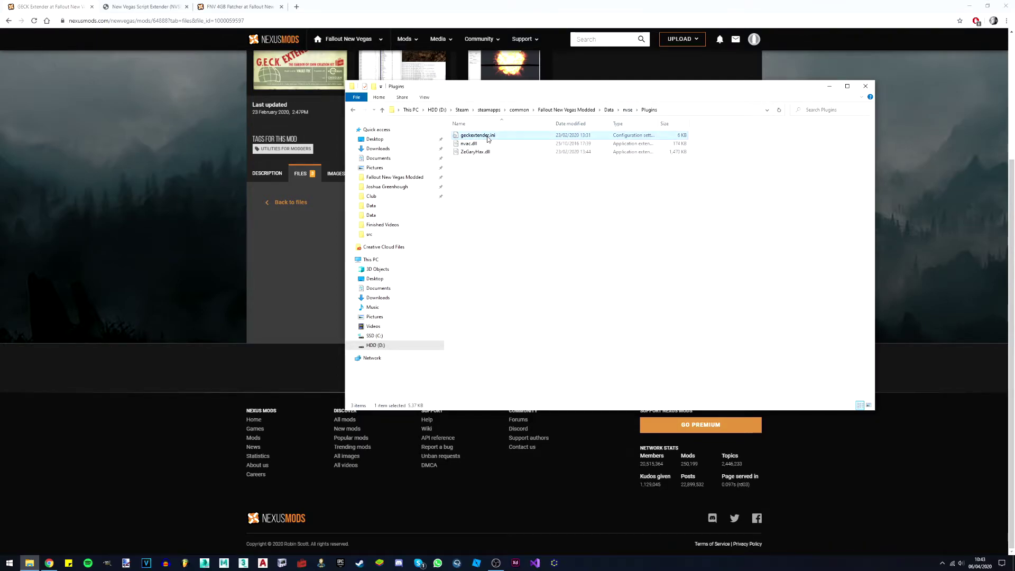
drag(410, 239, 340, 180)
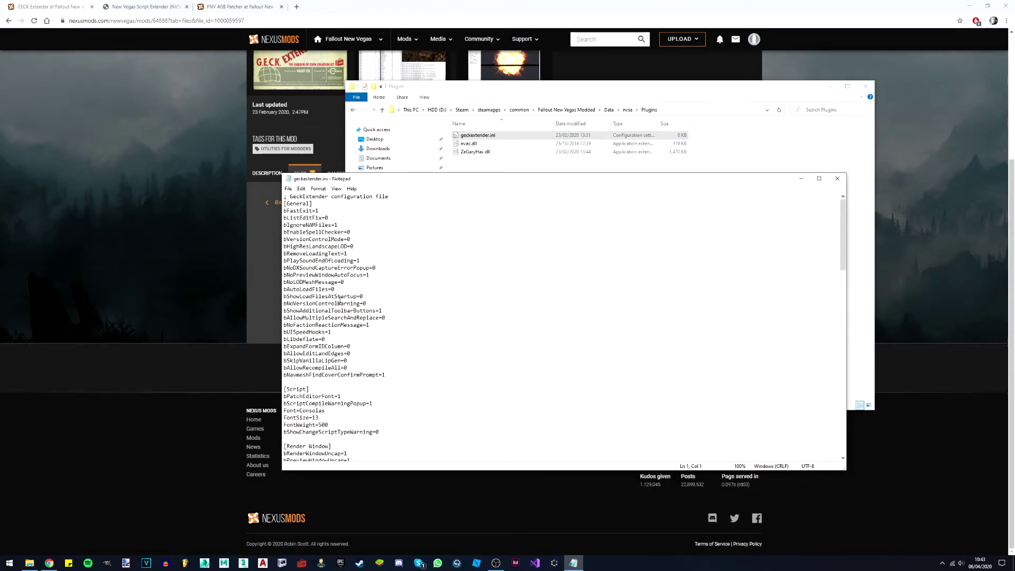
Change the [Script] FontSize from 13 to 16 and save geckextender.ini.
scroll(419, 419, down, 4)
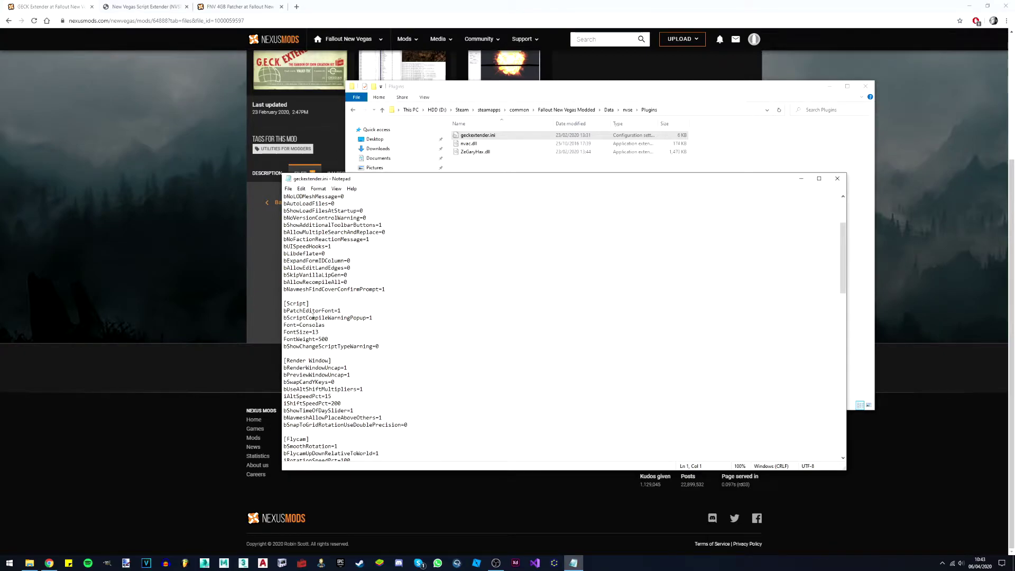
click(326, 332)
key(BackSpace)
text(6)
key(ctrl+s)
Select the Consolas font name and search Windows for 'font'.
drag(325, 325, 299, 325)
scroll(365, 338, down, 3)
scroll(366, 342, up, 2)
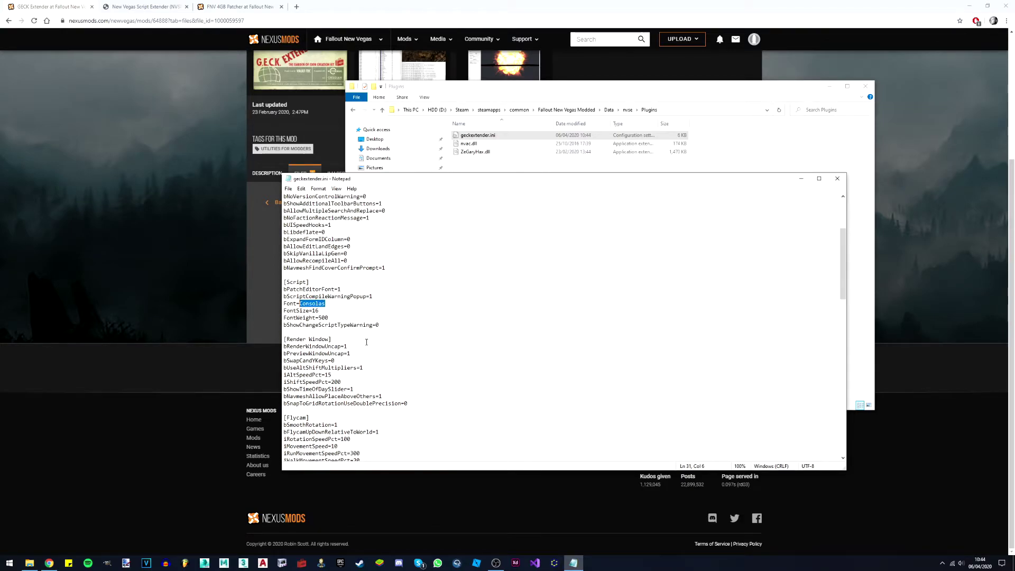
click(9, 562)
text(fonts)
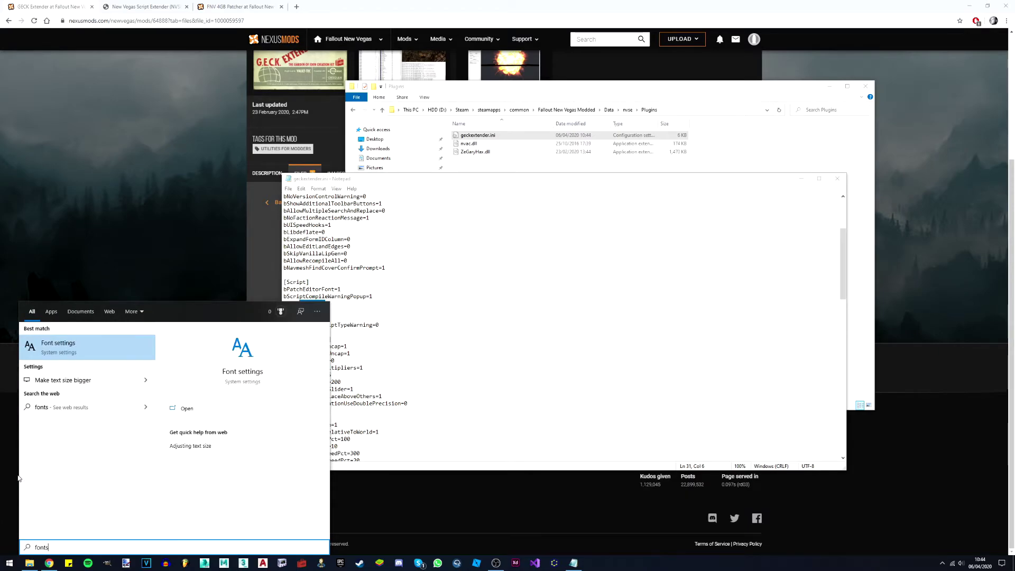
Browse the installed fonts, close Settings, and replace Consolas with Coolvetica in the ini.
key(Return)
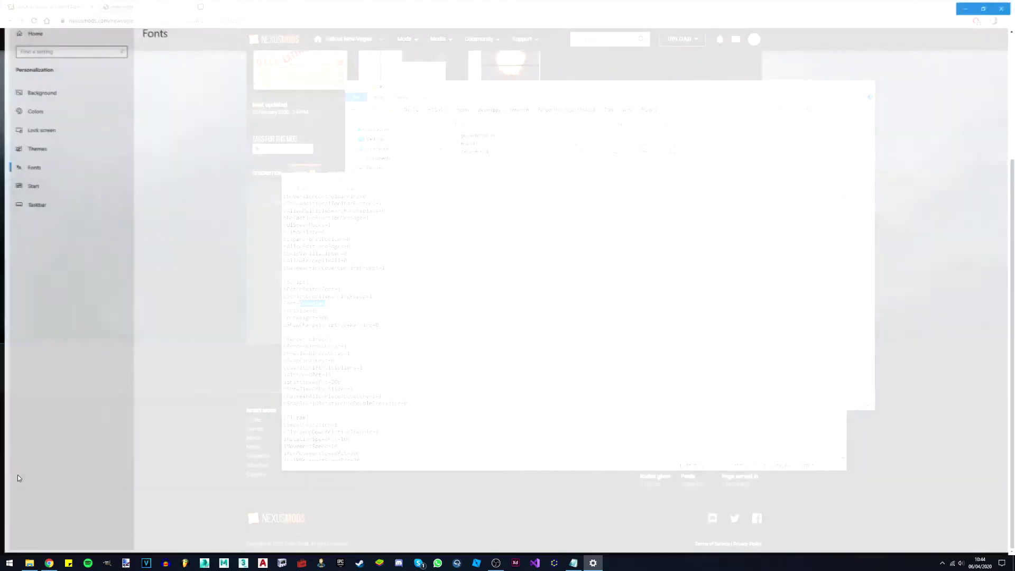
scroll(313, 217, down, 3)
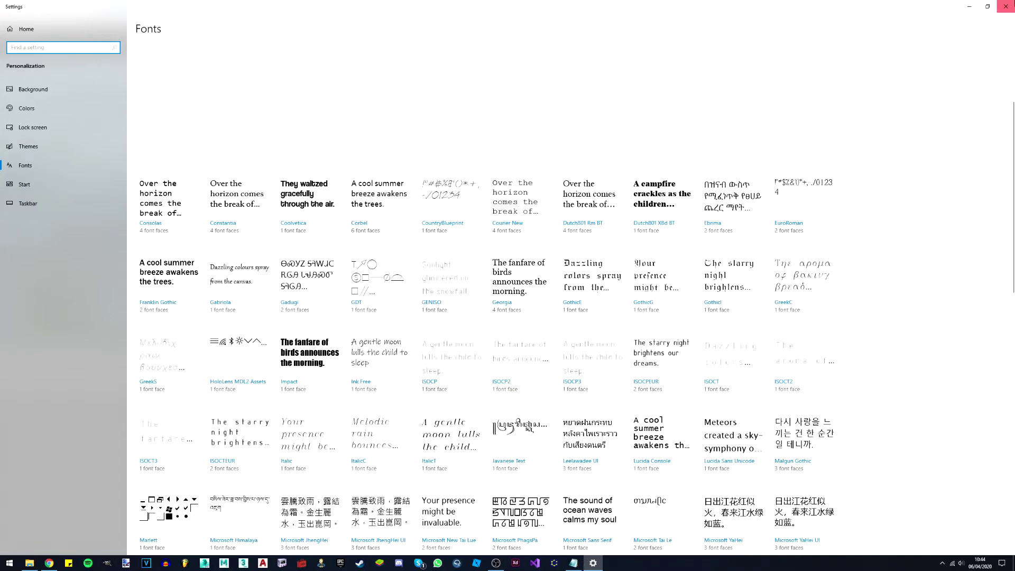
click(1005, 6)
text(Coolvetica)
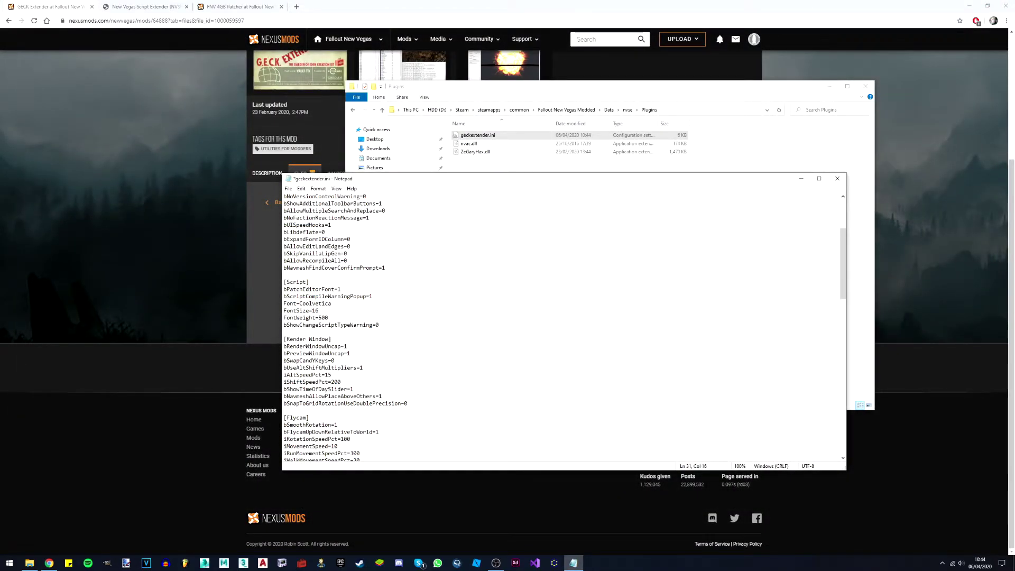
Save the Font=Coolvetica change, review the [General] settings, then close Notepad and maximize the Plugins folder.
key(ctrl+s)
scroll(352, 370, up, 5)
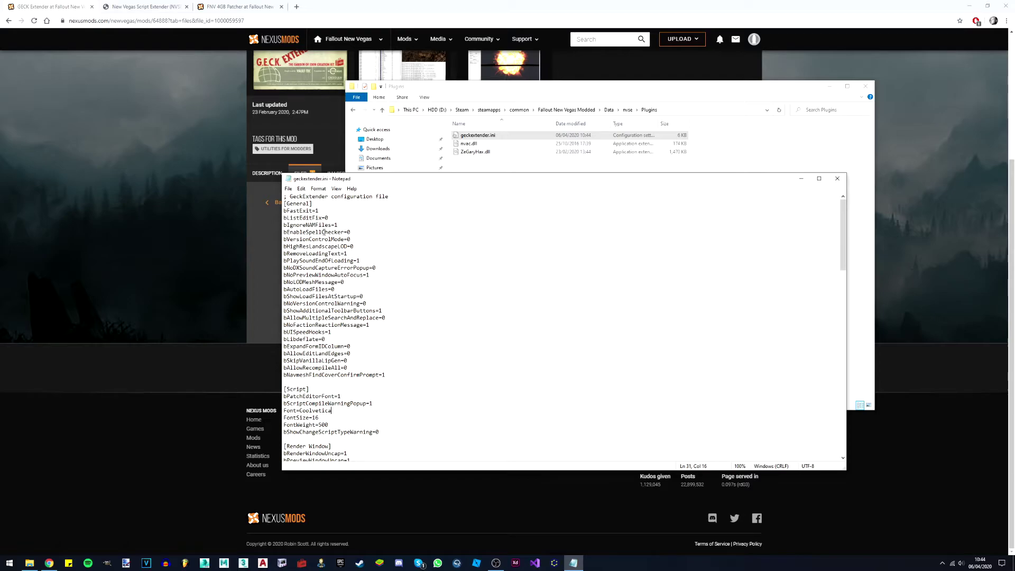
click(354, 232)
drag(306, 225, 316, 225)
click(315, 226)
click(837, 179)
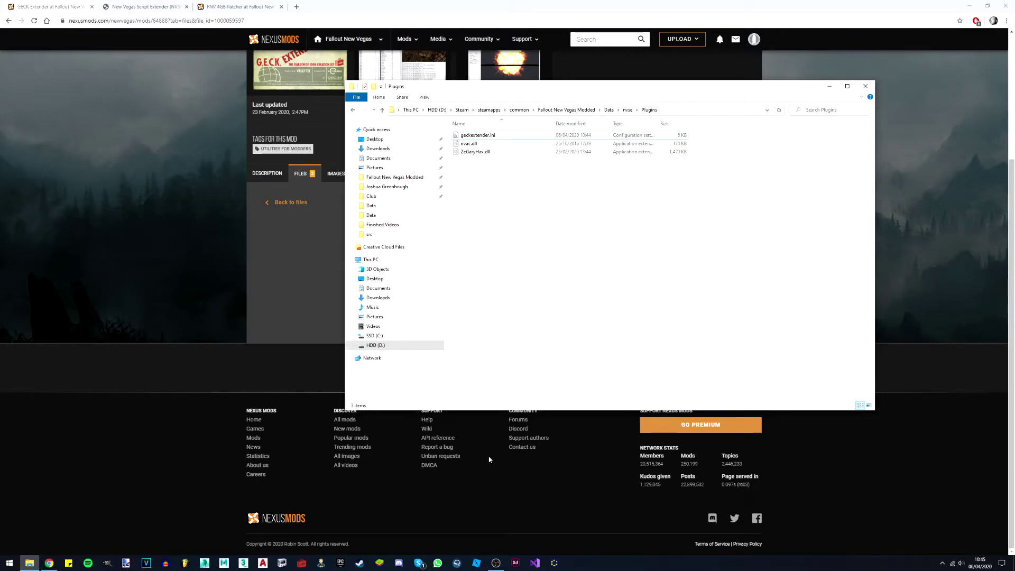
click(848, 86)
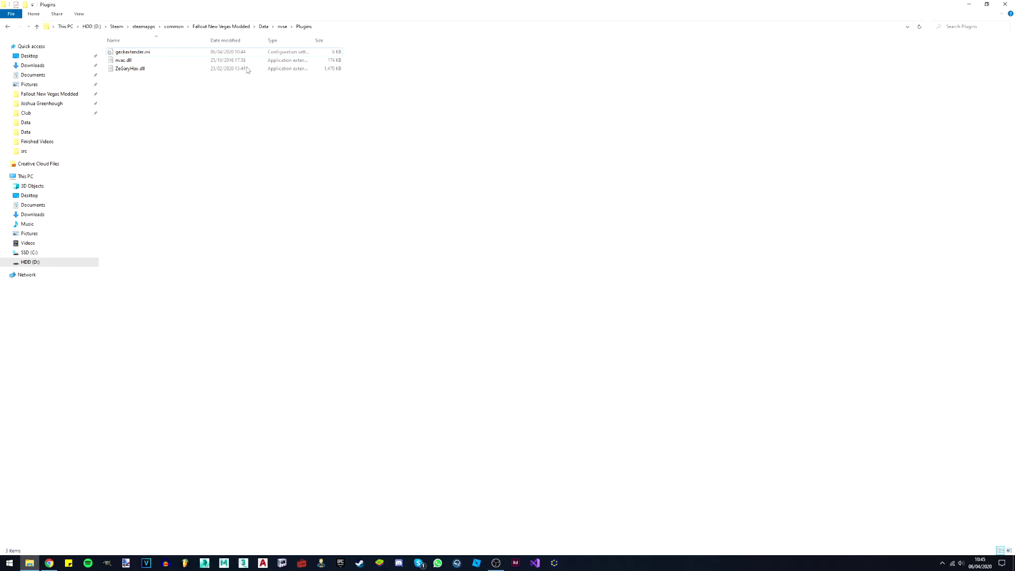
Return to the Fallout New Vegas Modded folder, test-launch Geck.exe, then close the GECK.
click(238, 27)
click(429, 289)
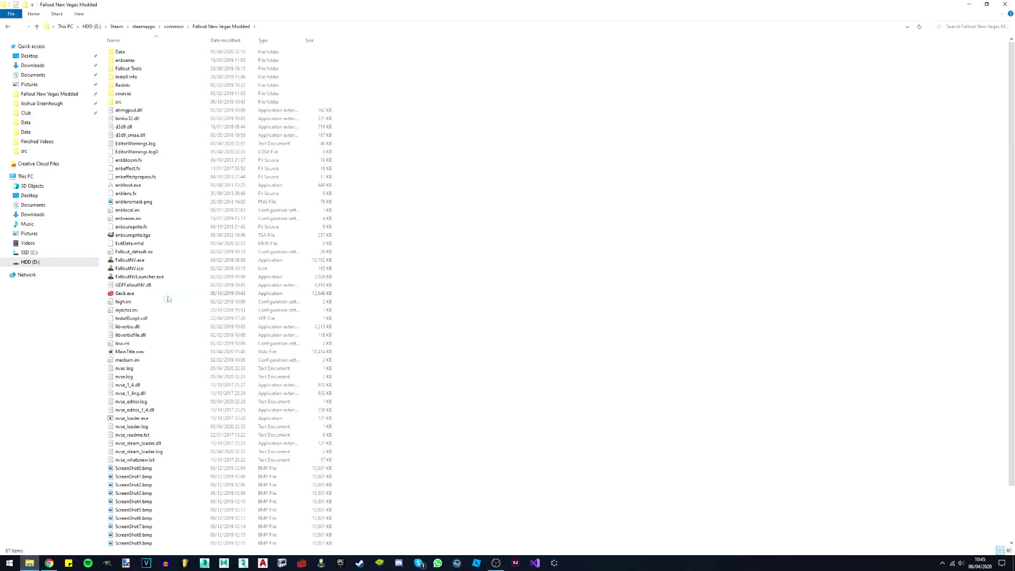
click(159, 294)
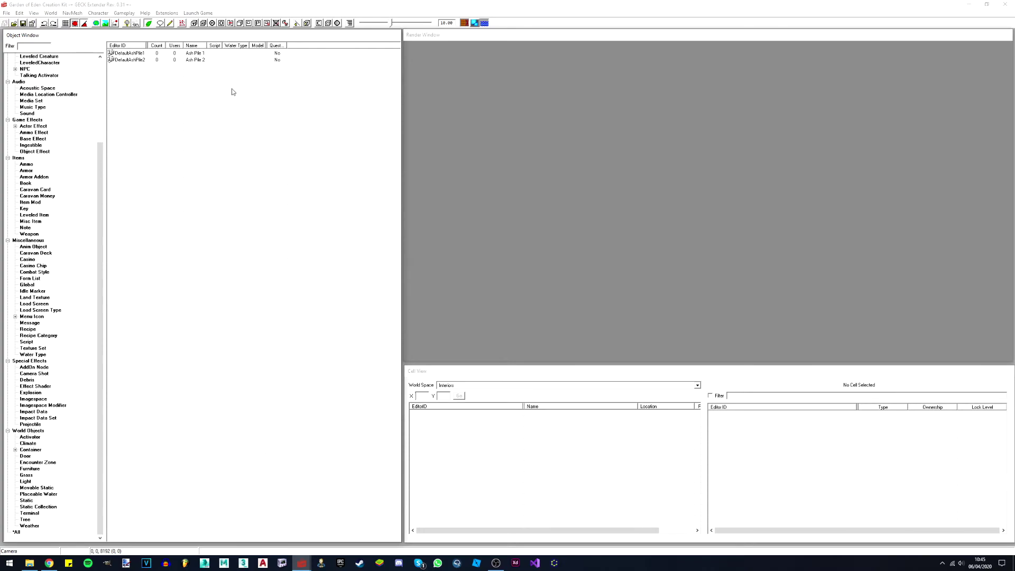
click(1004, 4)
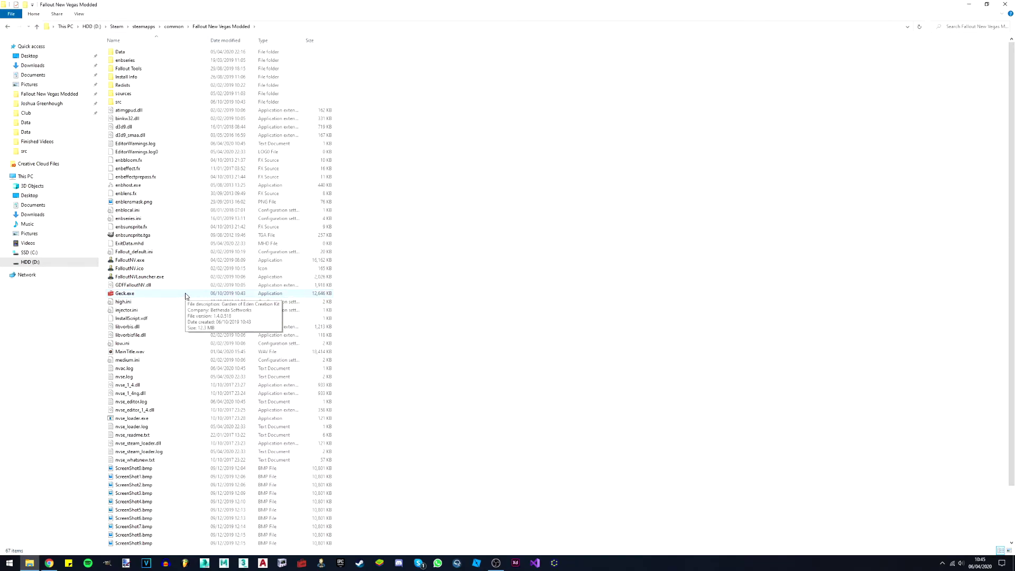
right_click(135, 420)
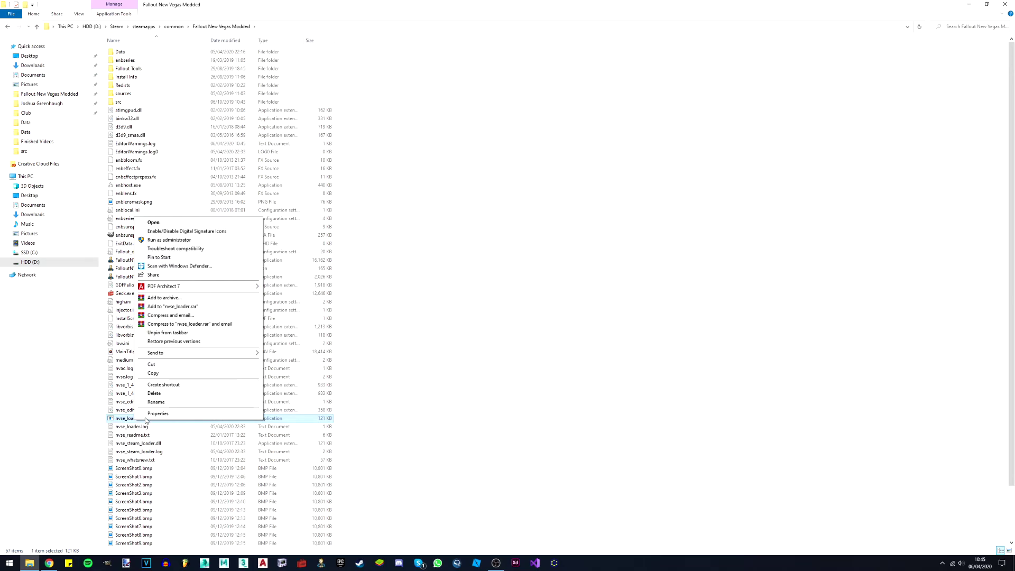
Send nvse_loader.exe to the desktop as a shortcut.
click(158, 413)
click(279, 351)
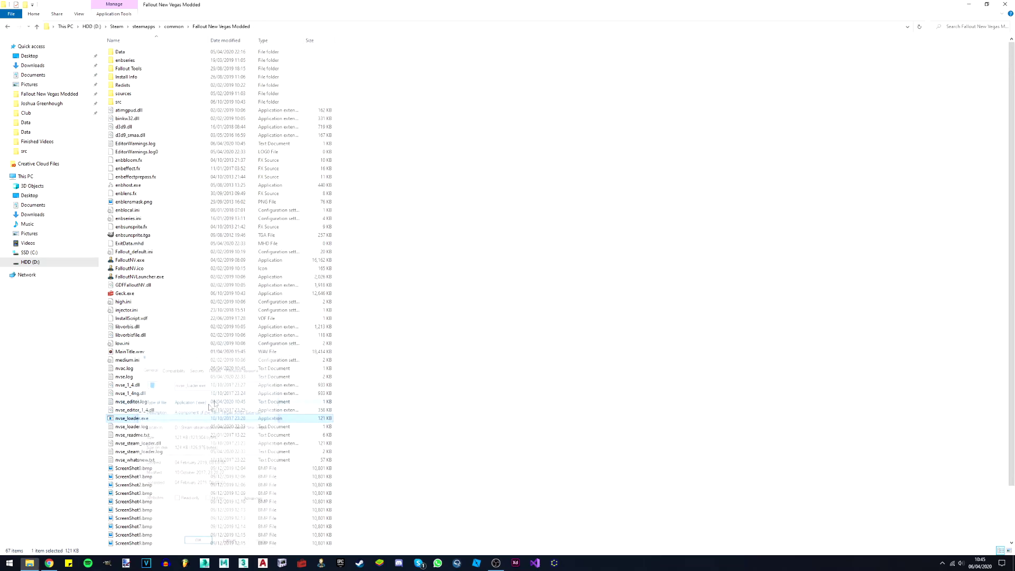
right_click(177, 418)
mouse_move(216, 350)
click(344, 368)
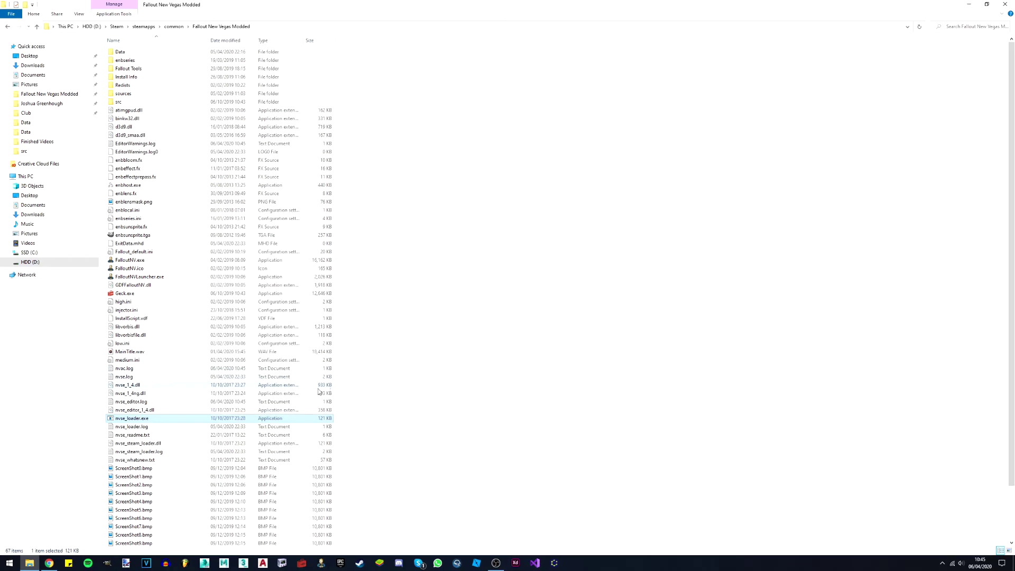
On the desktop, reposition the new shortcut and rename it 'Geck Extender NVSE'.
key(super+d)
drag(8, 250, 247, 173)
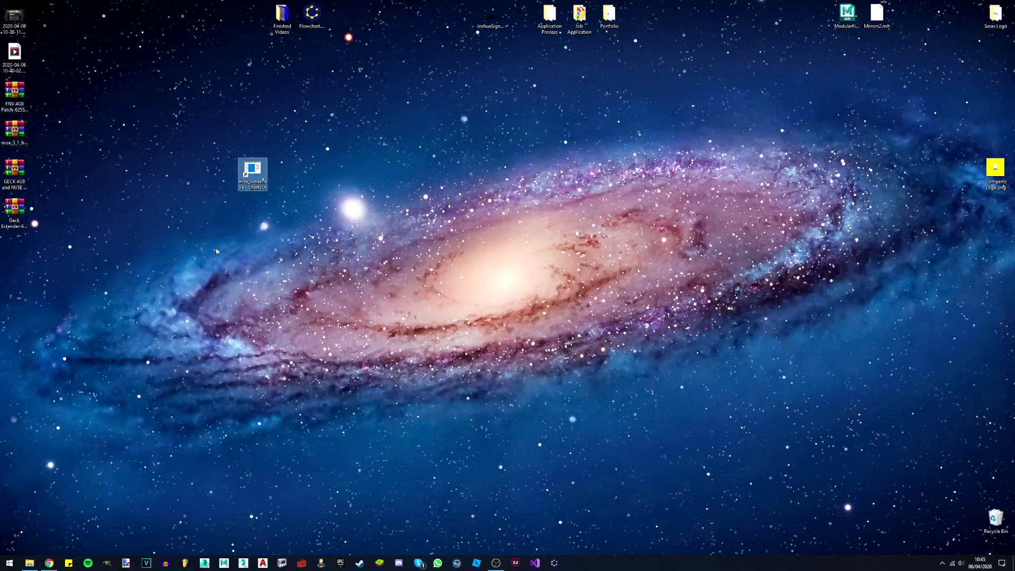
key(F2)
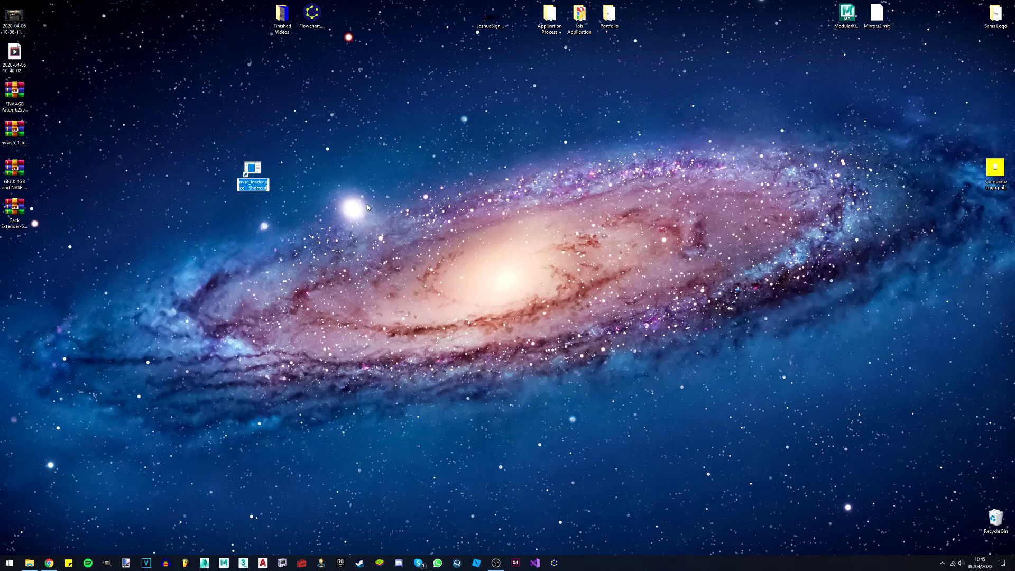
text(Geck Extender NVSE)
key(Return)
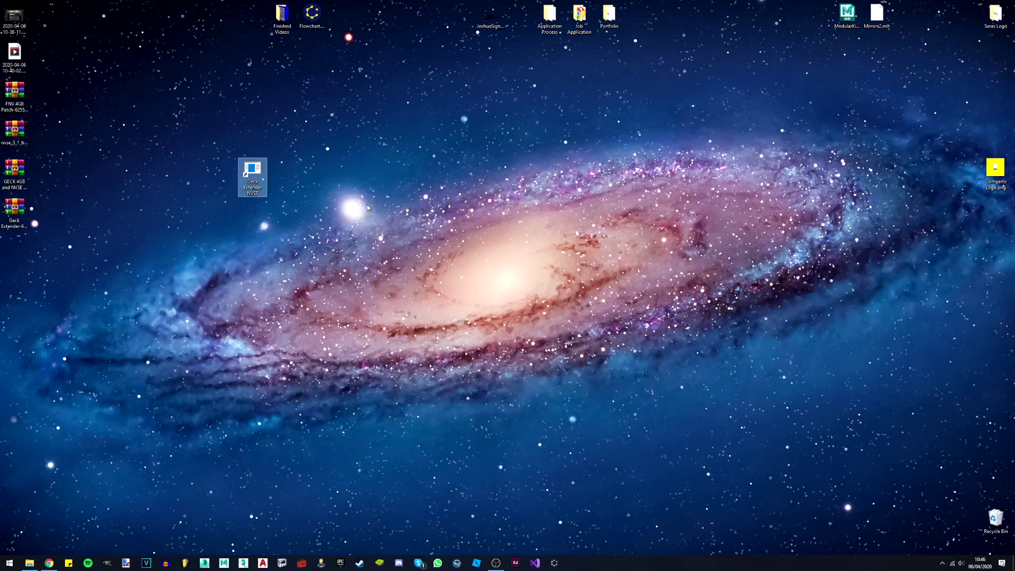
right_click(267, 192)
Append '-editor' to the shortcut's Target, apply it, and launch the GECK through the shortcut.
click(290, 384)
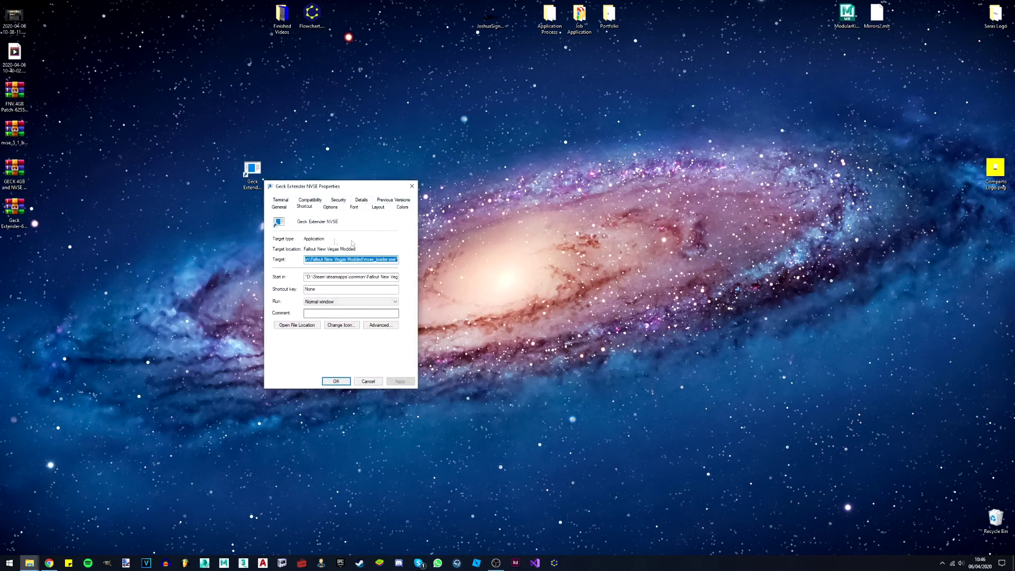
click(397, 259)
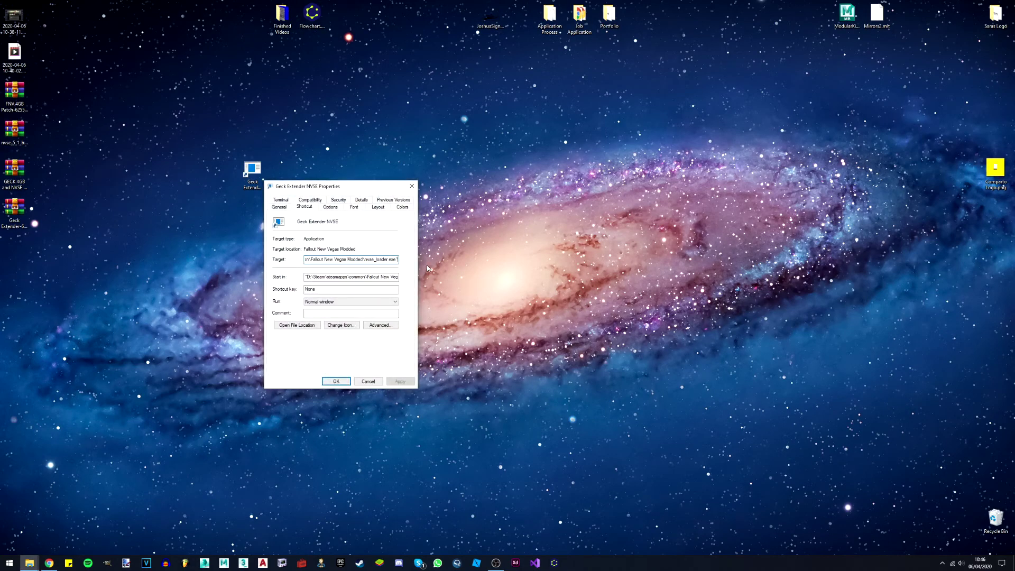
text(-)
key(BackSpace)
key(BackSpace)
text(-editor)
click(401, 382)
click(334, 382)
double_click(252, 171)
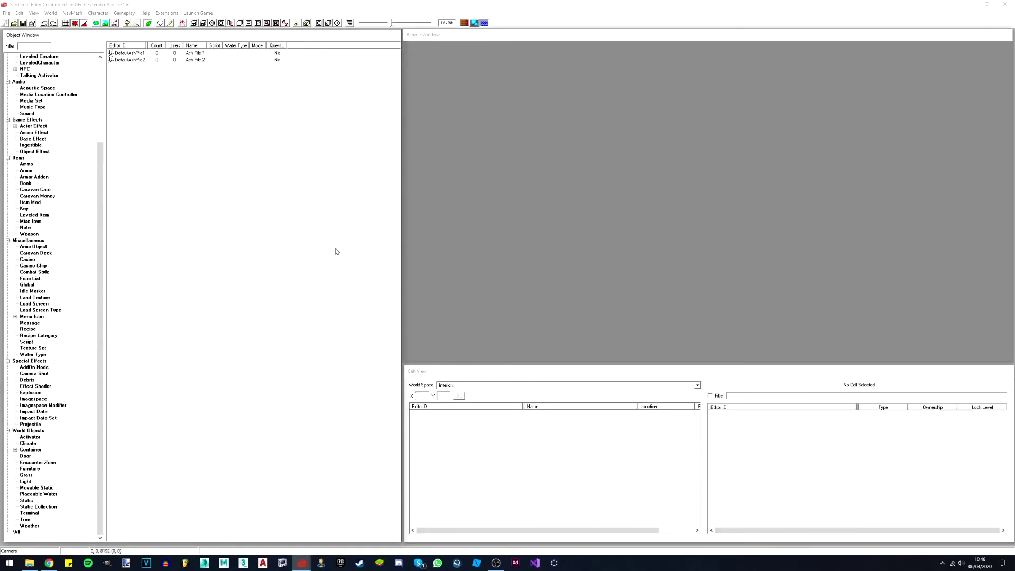